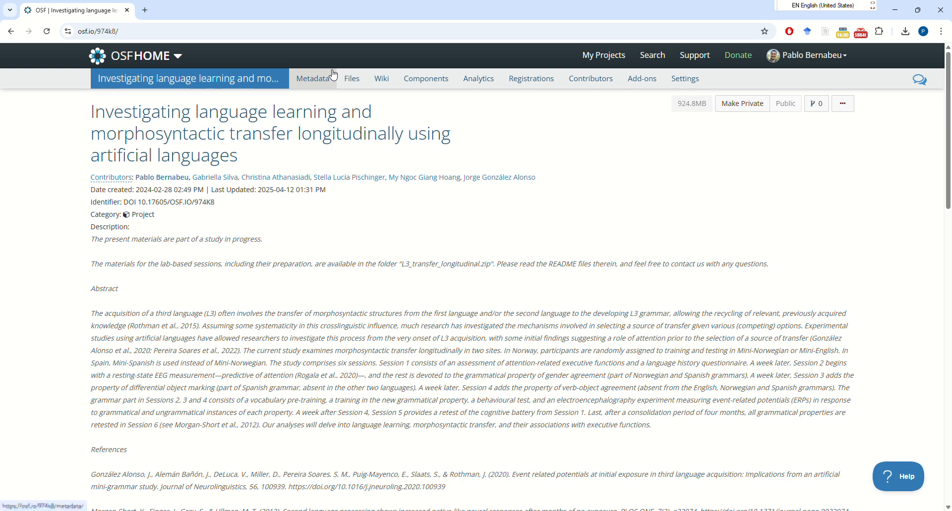
# Step: Open the project wiki's Materials and procedure page and find its EEG triggers section
pyautogui.click(381, 81)
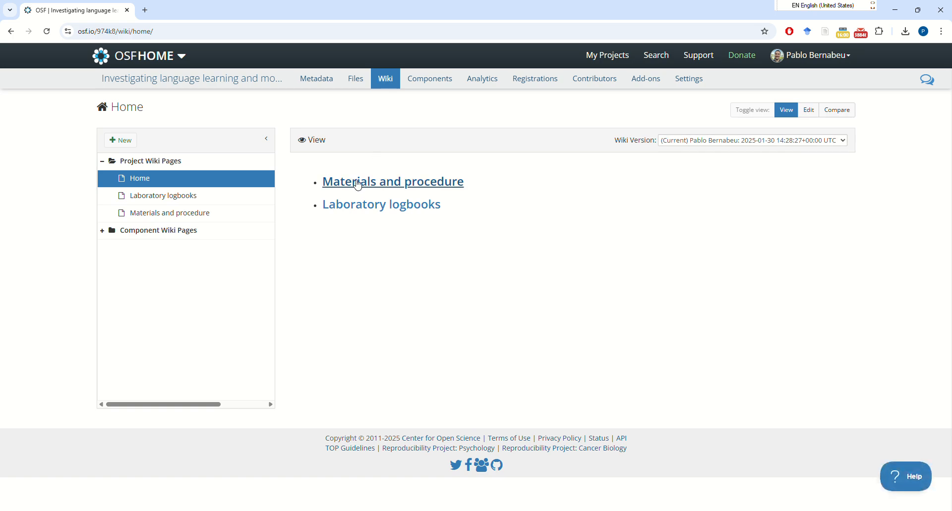
pyautogui.click(358, 183)
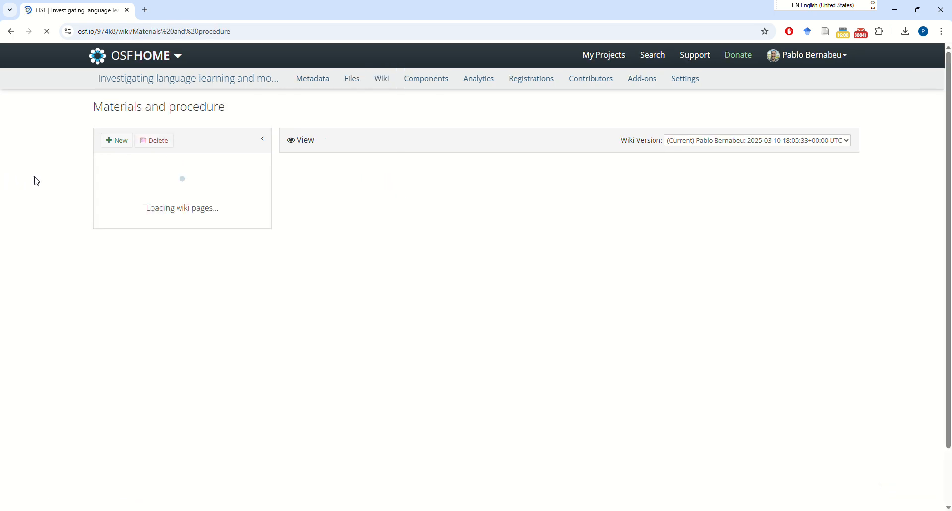
pyautogui.scroll(-20, 35, 181)
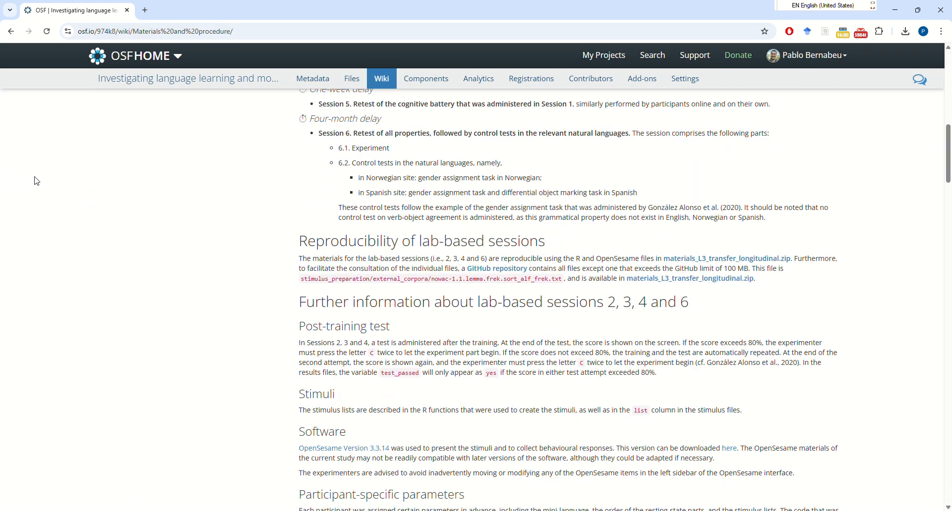
pyautogui.scroll(8, 35, 181)
pyautogui.scroll(-6, 35, 181)
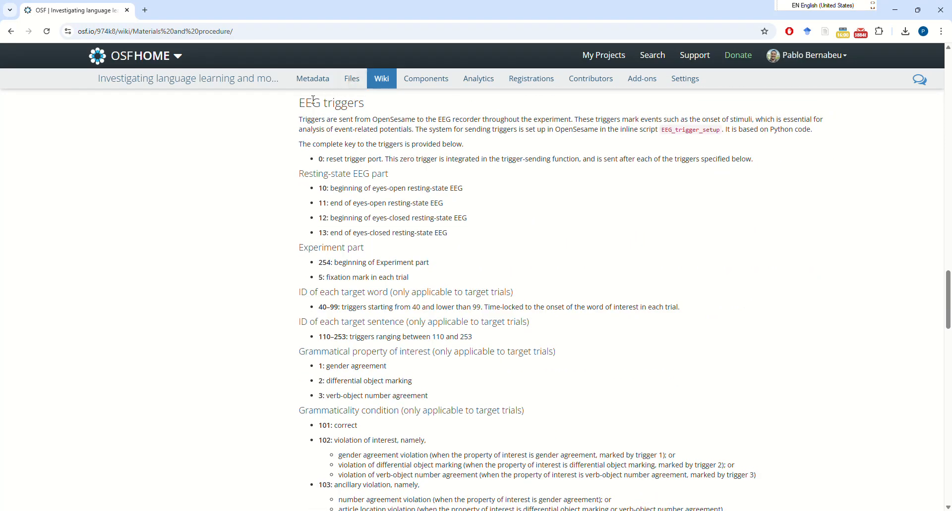
# Step: Highlight the EEG triggers heading and the "0: reset trigger port." entry in the trigger key
pyautogui.moveTo(313, 100); pyautogui.dragTo(362, 100)
pyautogui.click(360, 101)
pyautogui.moveTo(323, 158); pyautogui.dragTo(395, 158)
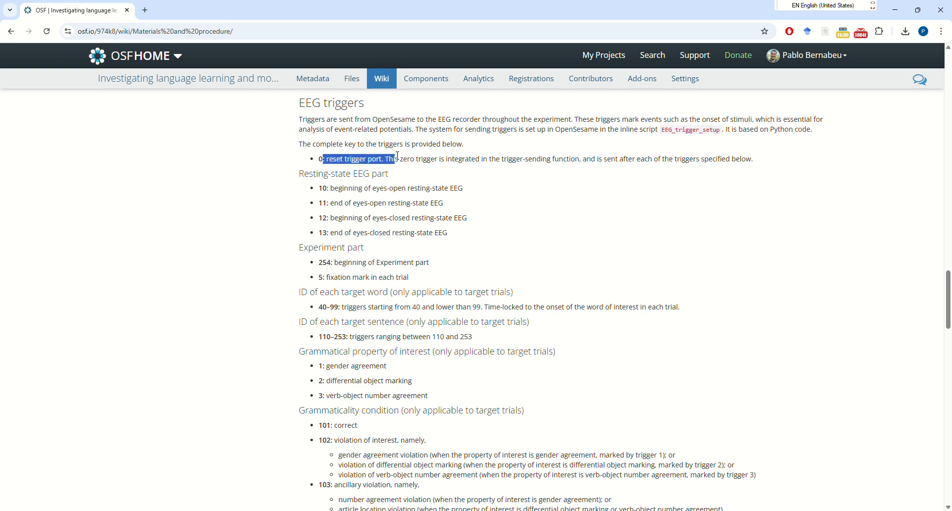
pyautogui.doubleClick(395, 157)
pyautogui.click(391, 158)
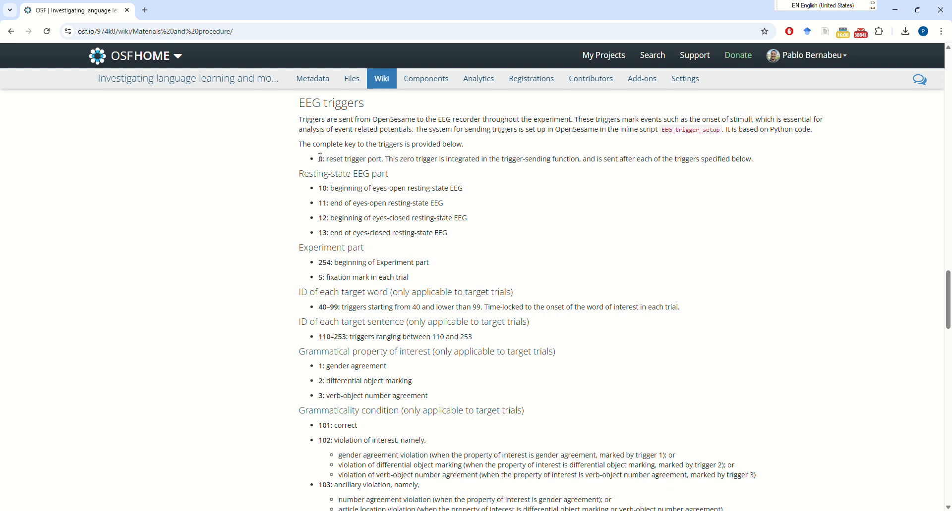
pyautogui.moveTo(319, 159); pyautogui.dragTo(384, 162)
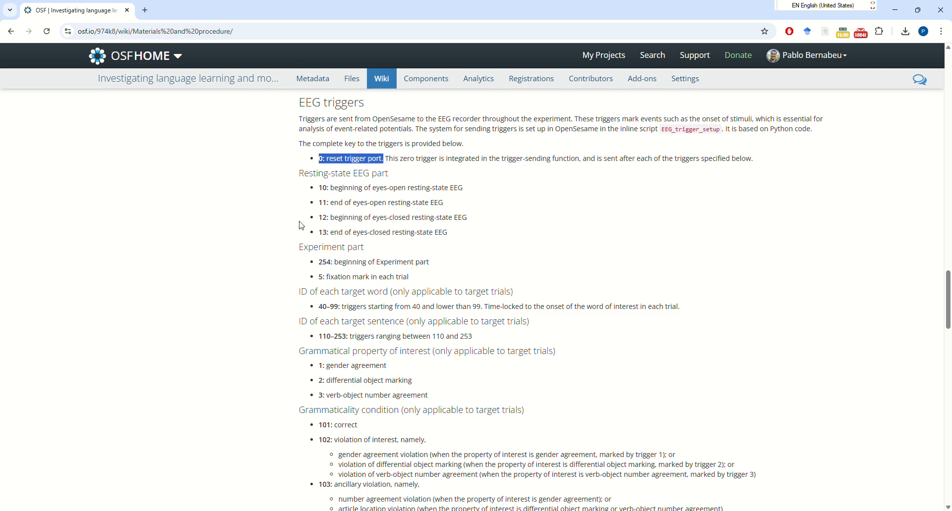
# Step: Highlight the Grammatical property of interest heading together with its three trigger entries
pyautogui.scroll(-3, 301, 225)
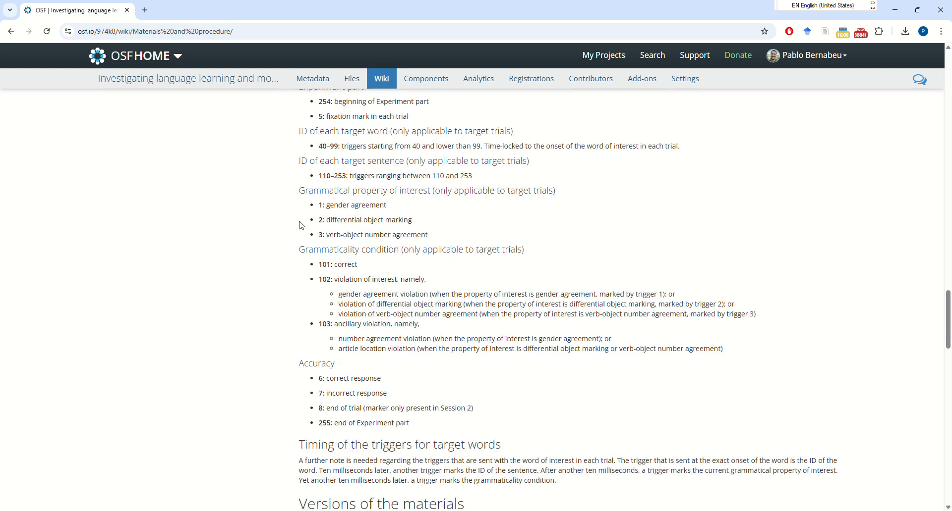
pyautogui.scroll(1, 301, 226)
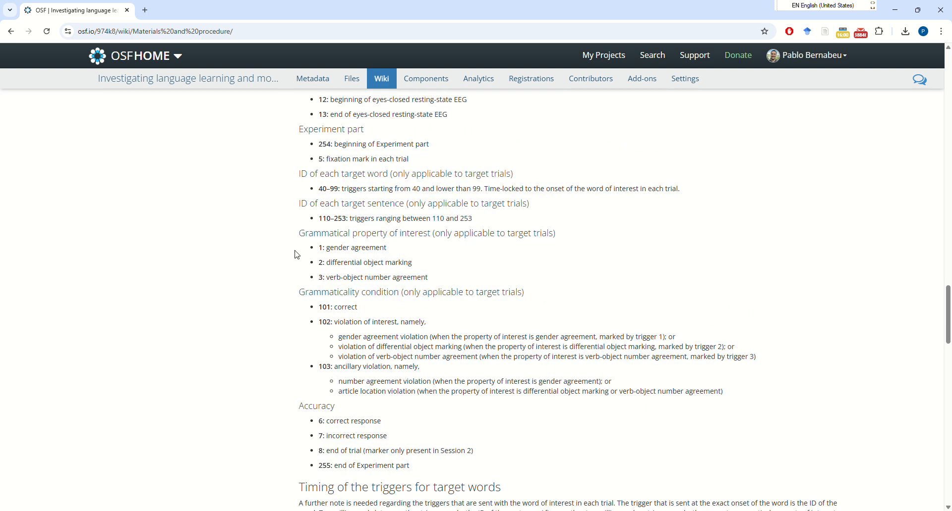
pyautogui.moveTo(307, 251); pyautogui.dragTo(464, 281)
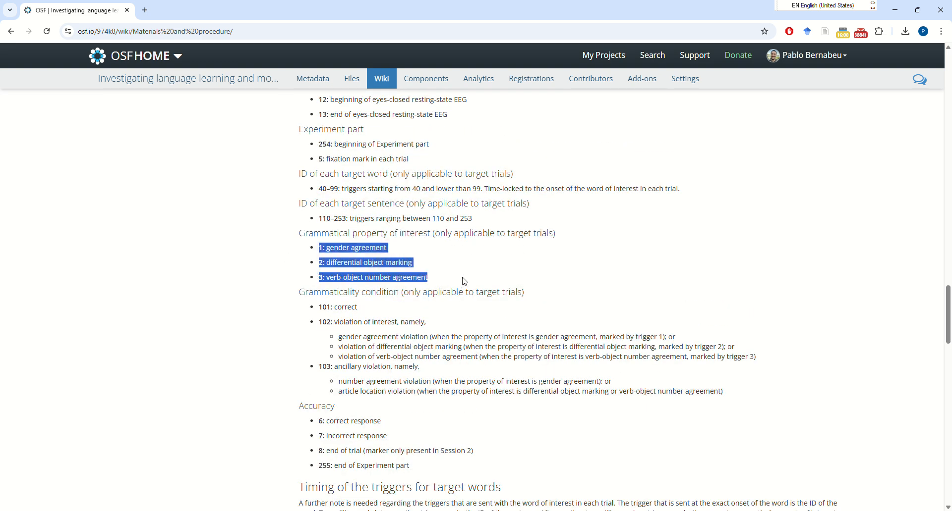
pyautogui.click(465, 281)
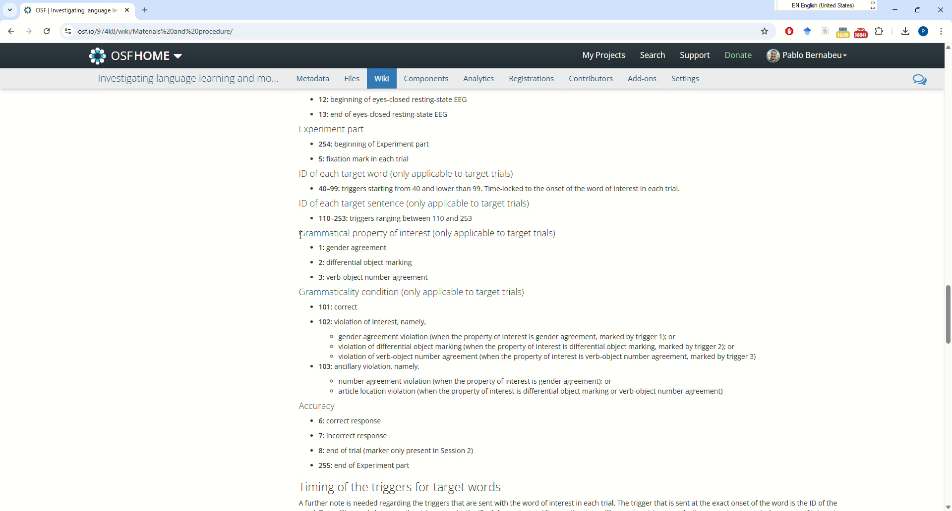
pyautogui.moveTo(301, 234); pyautogui.dragTo(438, 279)
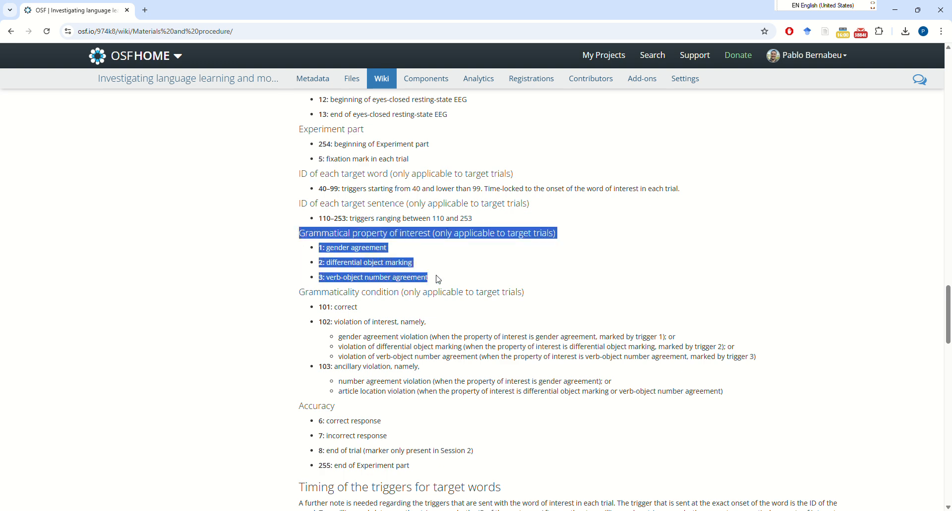
pyautogui.click(438, 280)
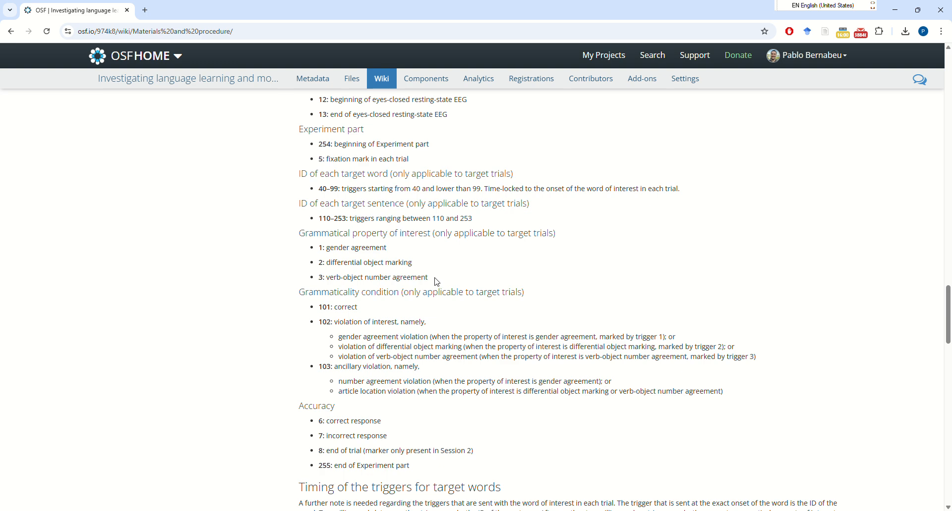
# Step: Highlight the full list of grammaticality condition triggers, from 101 through 103
pyautogui.doubleClick(322, 308)
pyautogui.moveTo(322, 308); pyautogui.dragTo(751, 393)
pyautogui.click(751, 393)
# Step: Highlight the gender agreement property and the start of the grammaticality condition list, 101 and 102
pyautogui.moveTo(331, 251); pyautogui.dragTo(399, 252)
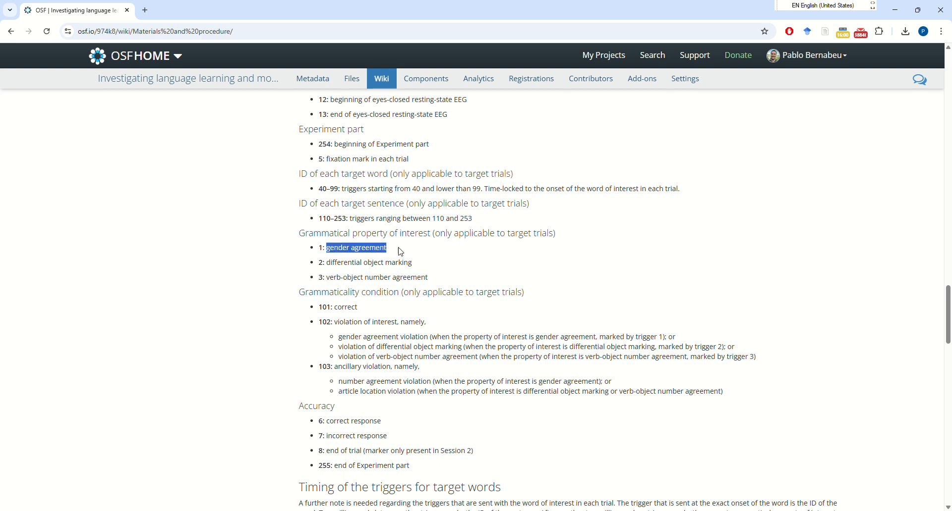
pyautogui.moveTo(318, 307); pyautogui.dragTo(462, 320)
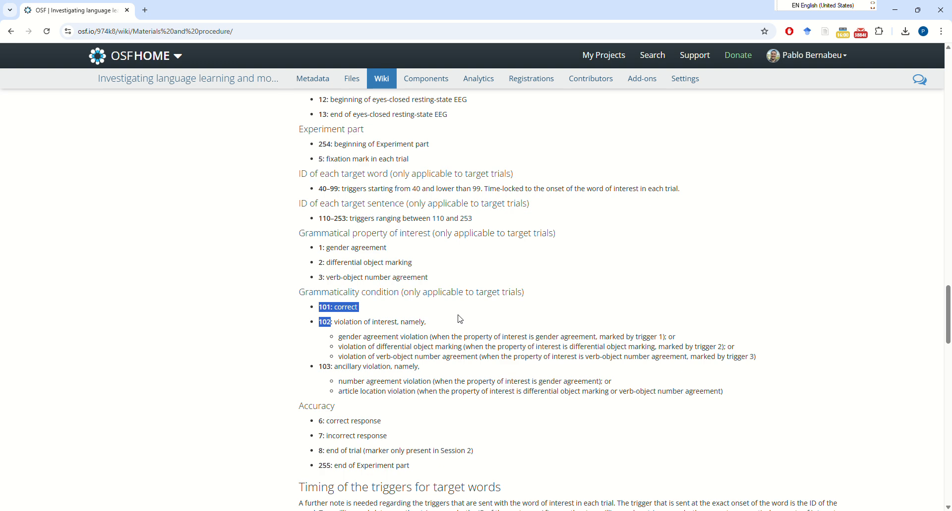
pyautogui.click(459, 319)
pyautogui.tripleClick(335, 248)
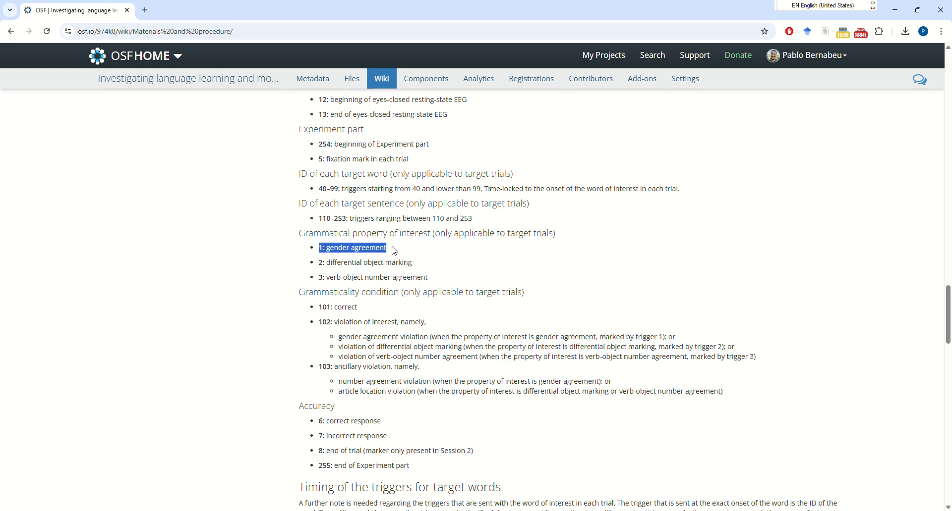
pyautogui.click(394, 251)
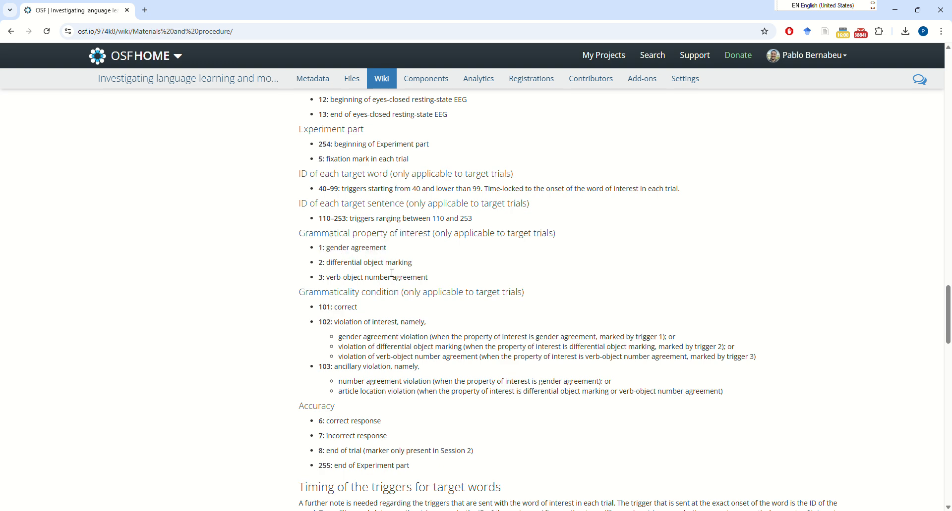
# Step: Highlight the "101: correct" entry and the 102 violation of interest entry with its gender agreement violation
pyautogui.doubleClick(324, 308)
pyautogui.moveTo(325, 307); pyautogui.dragTo(392, 310)
pyautogui.click(332, 320)
pyautogui.doubleClick(324, 323)
pyautogui.moveTo(324, 323); pyautogui.dragTo(389, 336)
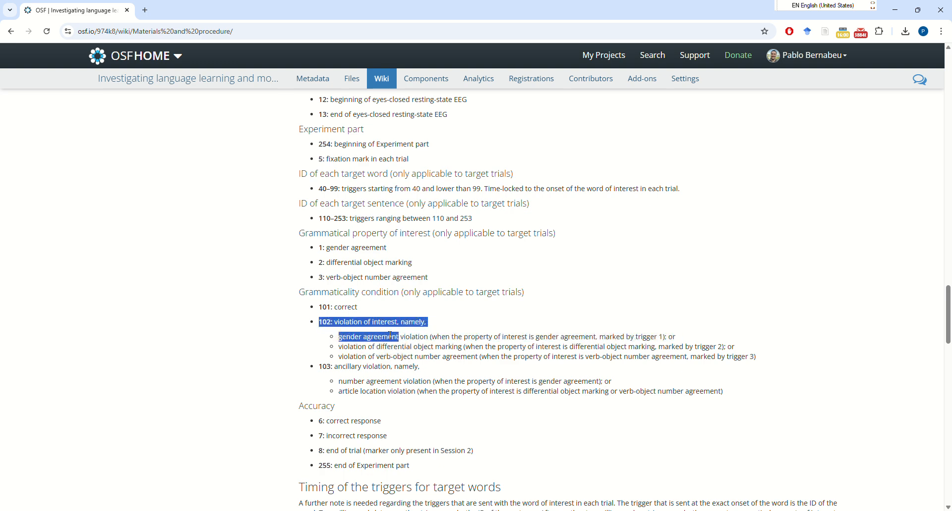
pyautogui.click(351, 337)
pyautogui.doubleClick(351, 337)
pyautogui.moveTo(351, 337); pyautogui.dragTo(382, 337)
pyautogui.click(381, 337)
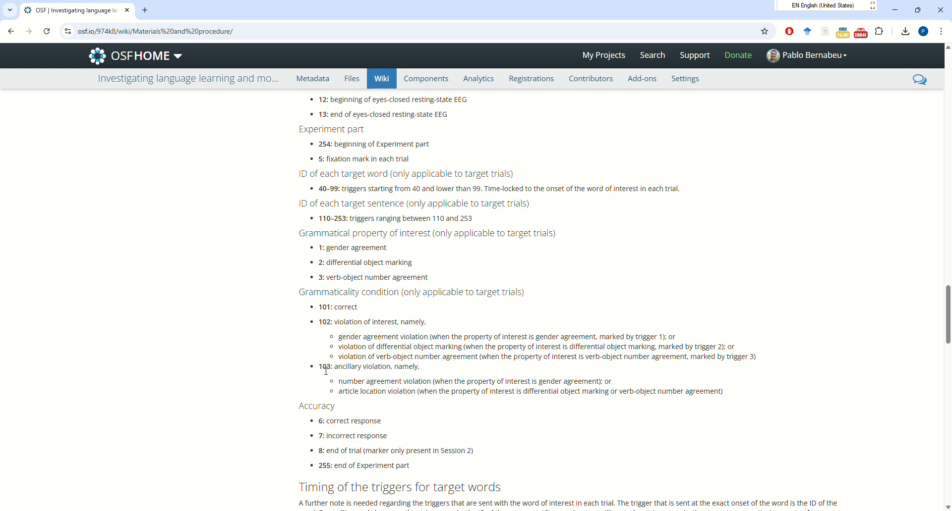
# Step: Highlight the 103 ancillary violation entry, the gender agreement property and the matching number agreement violation
pyautogui.moveTo(325, 371); pyautogui.dragTo(415, 368)
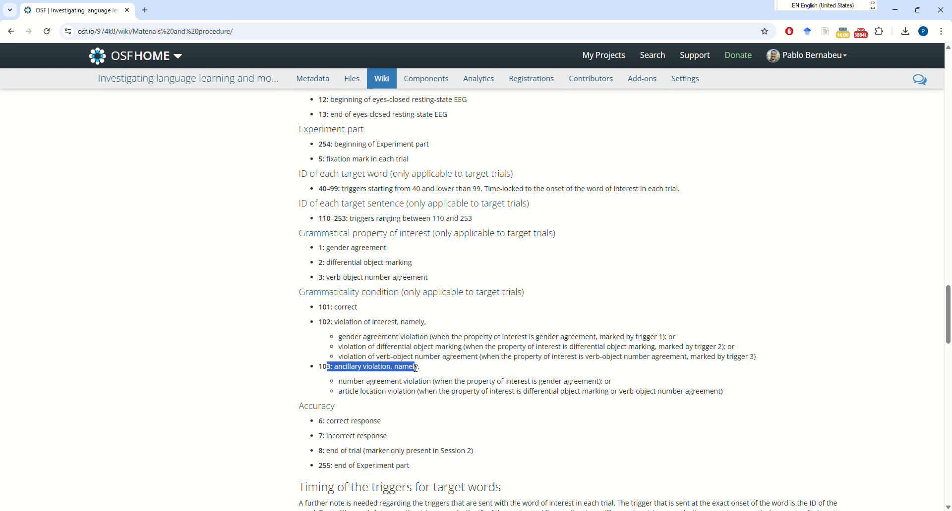
pyautogui.click(416, 368)
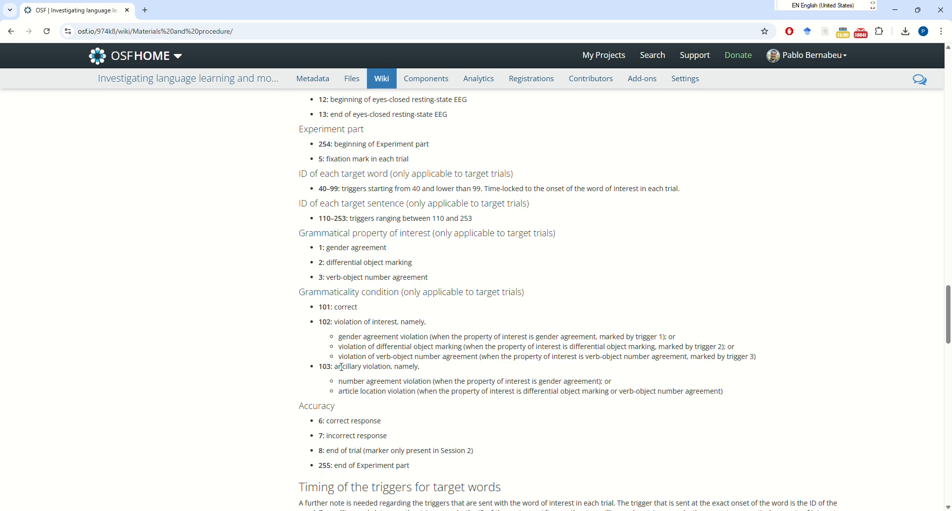
pyautogui.doubleClick(349, 383)
pyautogui.click(332, 246)
pyautogui.tripleClick(363, 246)
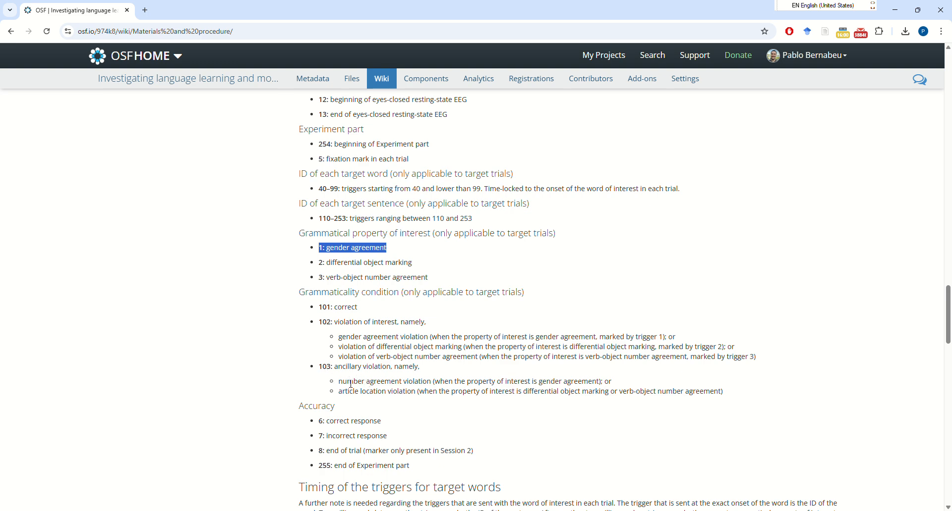
pyautogui.moveTo(348, 382); pyautogui.dragTo(407, 379)
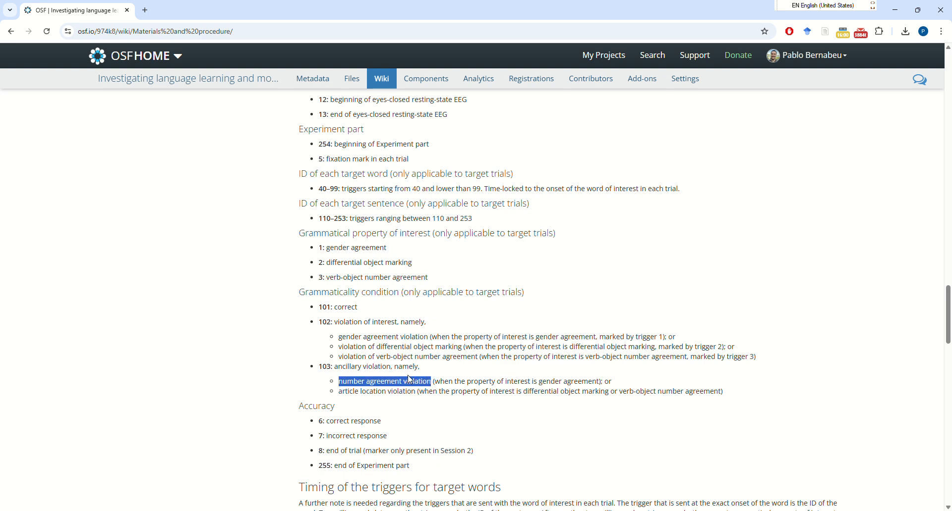
pyautogui.click(409, 380)
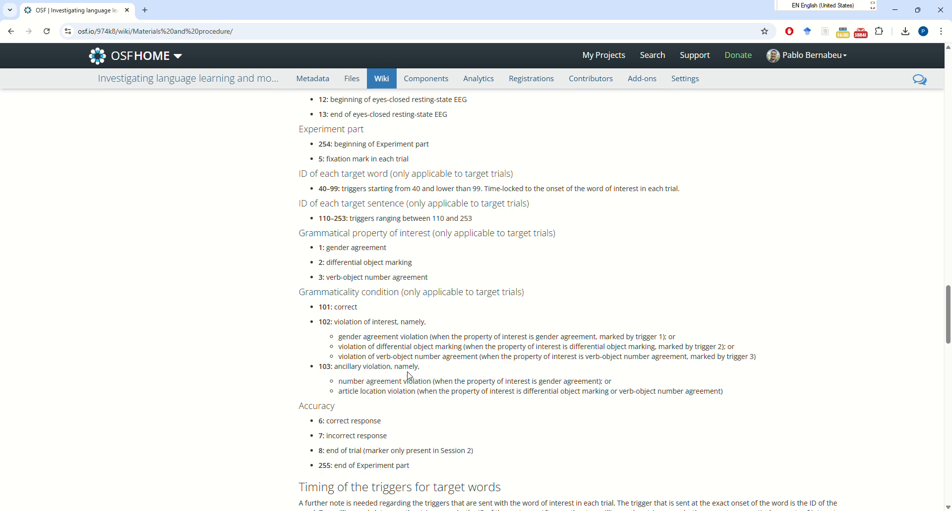
# Step: Highlight the differential object marking property, the "correct" condition and the corresponding violation of differential object marking
pyautogui.doubleClick(338, 259)
pyautogui.keyDown('shift'); pyautogui.click(431, 261); pyautogui.keyUp('shift')
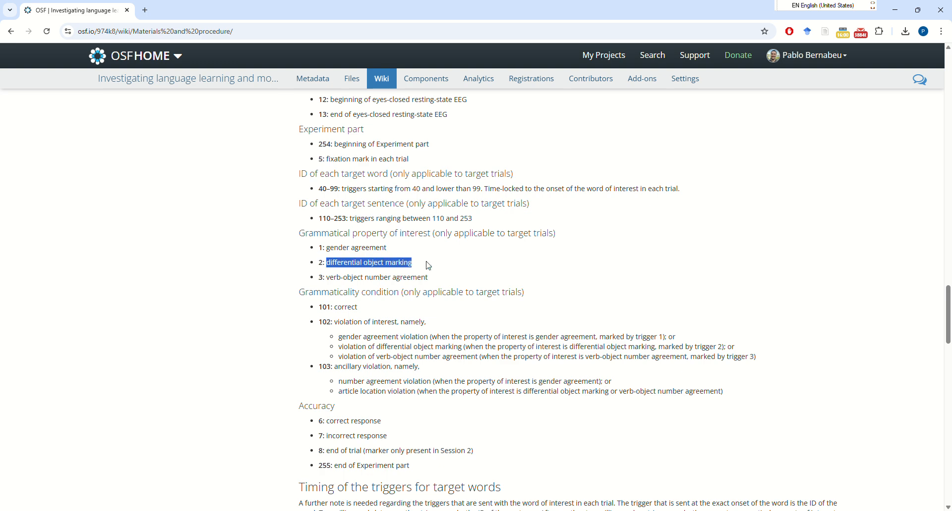
pyautogui.doubleClick(340, 308)
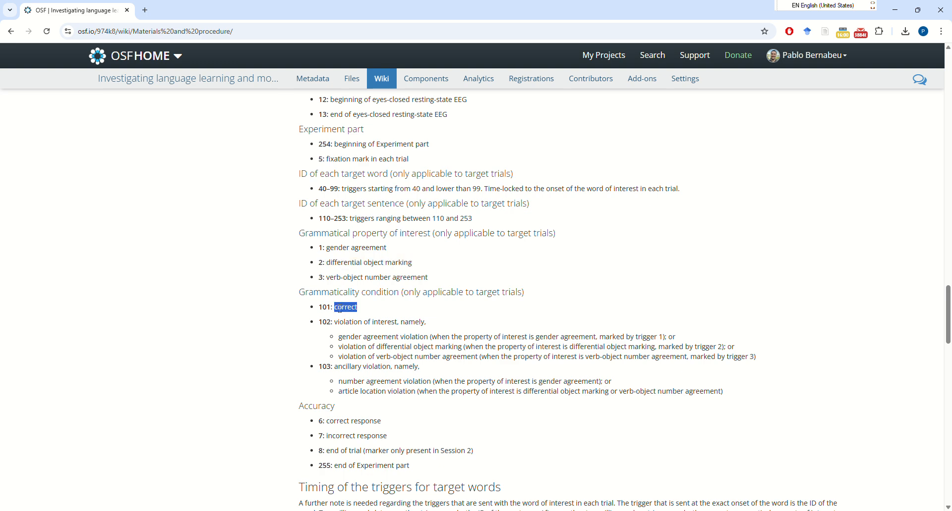
pyautogui.click(346, 344)
pyautogui.moveTo(339, 346); pyautogui.dragTo(479, 346)
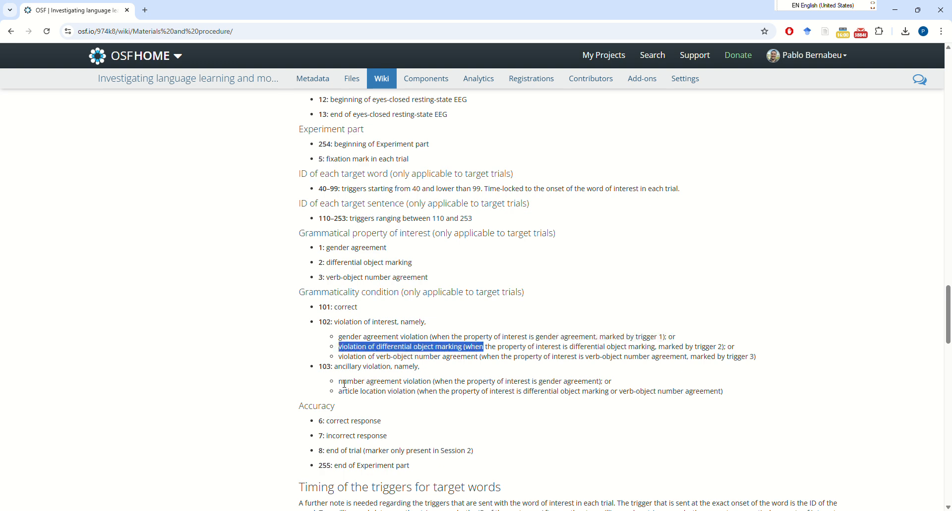
pyautogui.click(338, 288)
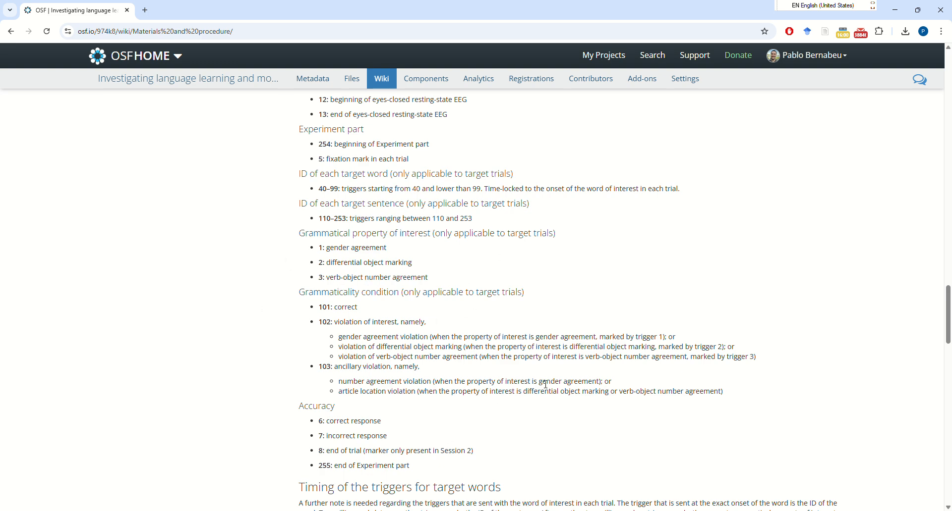
# Step: Switch to Analyzer 2.3 and examine the processing history trees of files 10 through 14
pyautogui.click(466, 510)
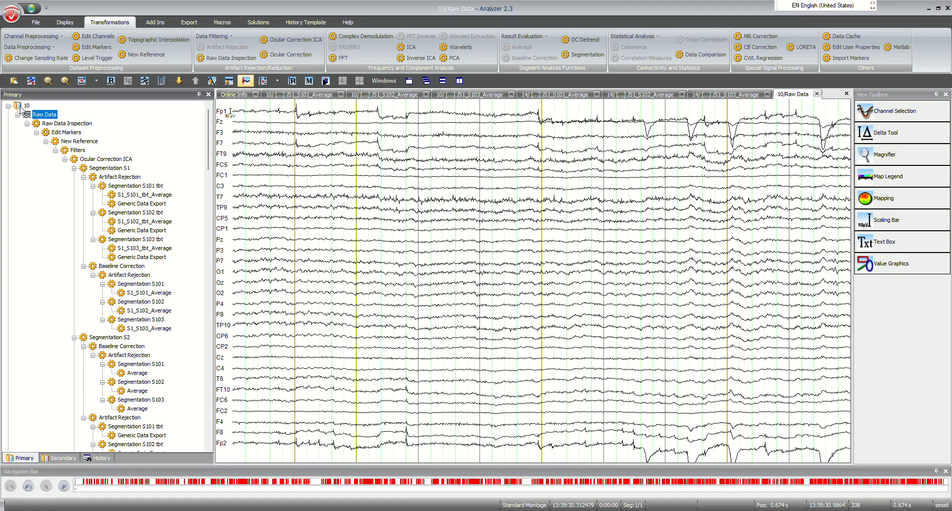
pyautogui.scroll(-8, 23, 228)
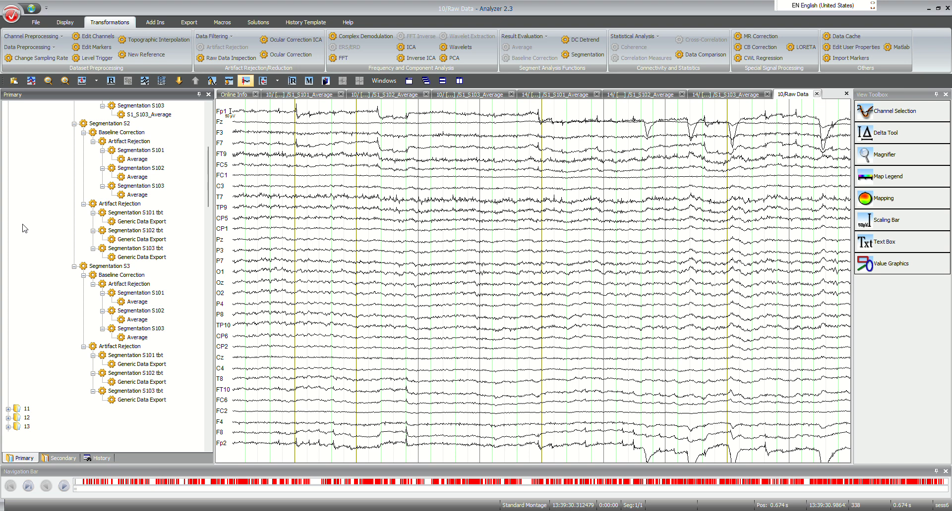
pyautogui.scroll(-11, 23, 228)
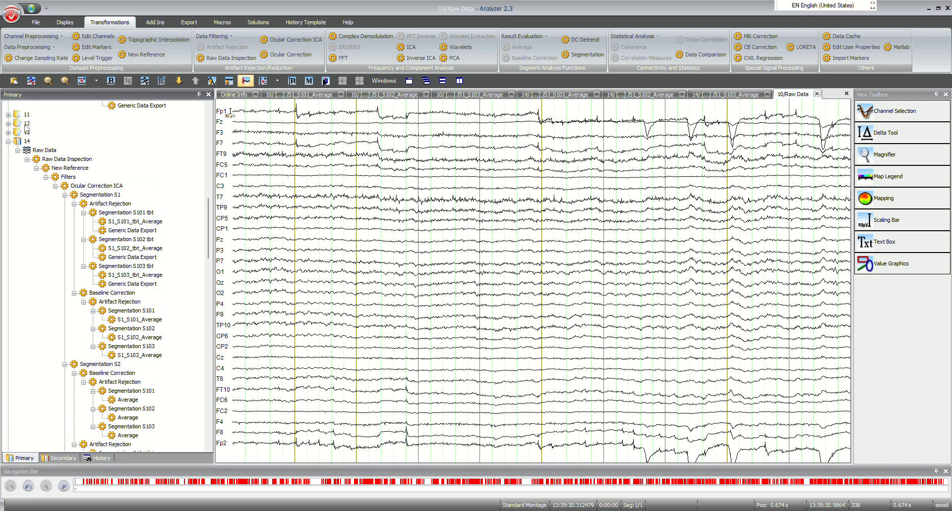
pyautogui.scroll(19, 24, 147)
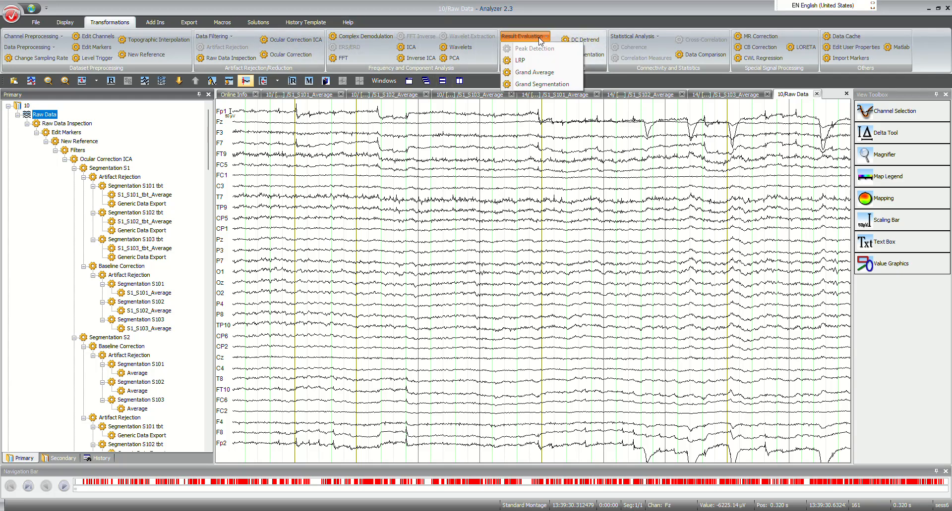
# Step: Open the settings of the Grand Average transformation
pyautogui.click(546, 37)
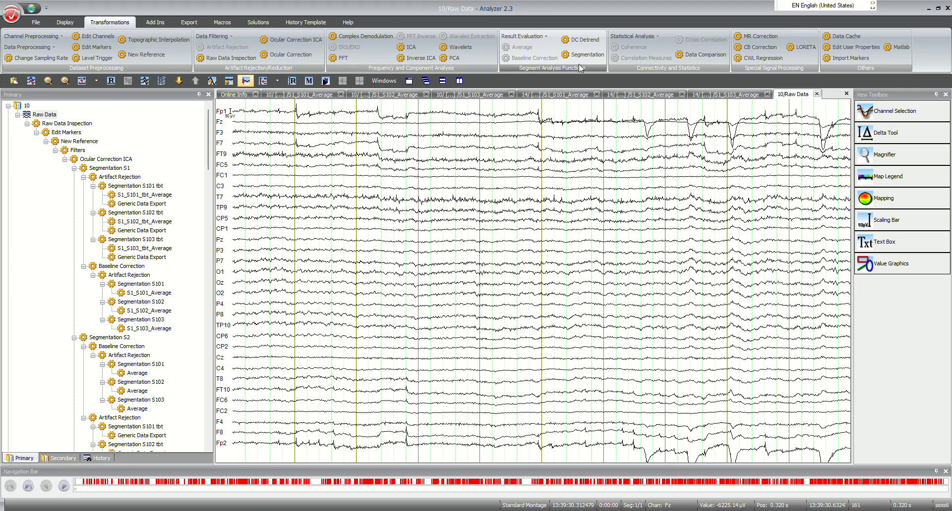
pyautogui.click(547, 40)
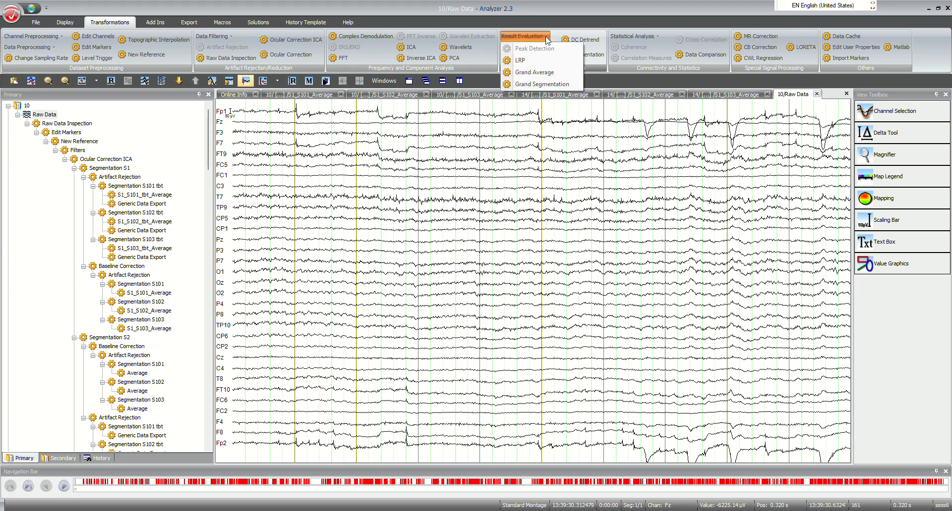
pyautogui.click(548, 73)
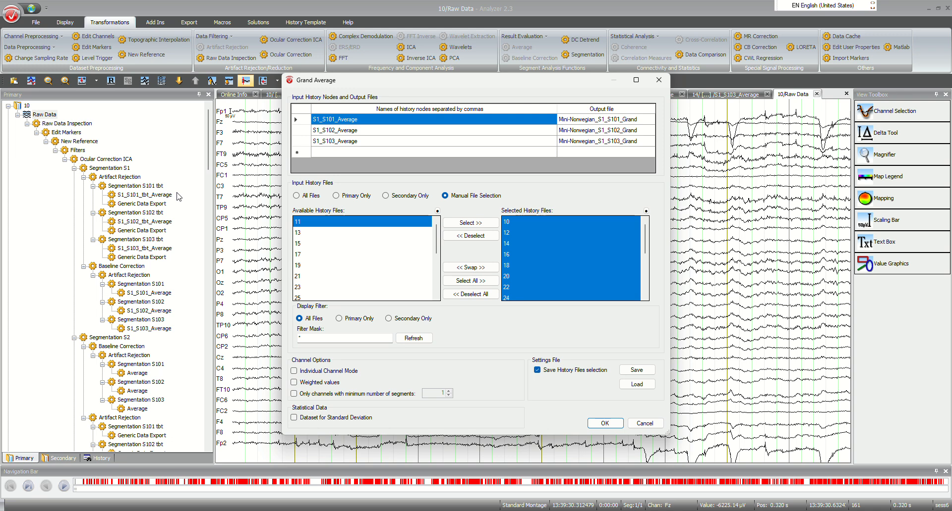
# Step: Close the Grand Average settings and examine the segmentation and average nodes in file 10's history tree
pyautogui.press('Return')
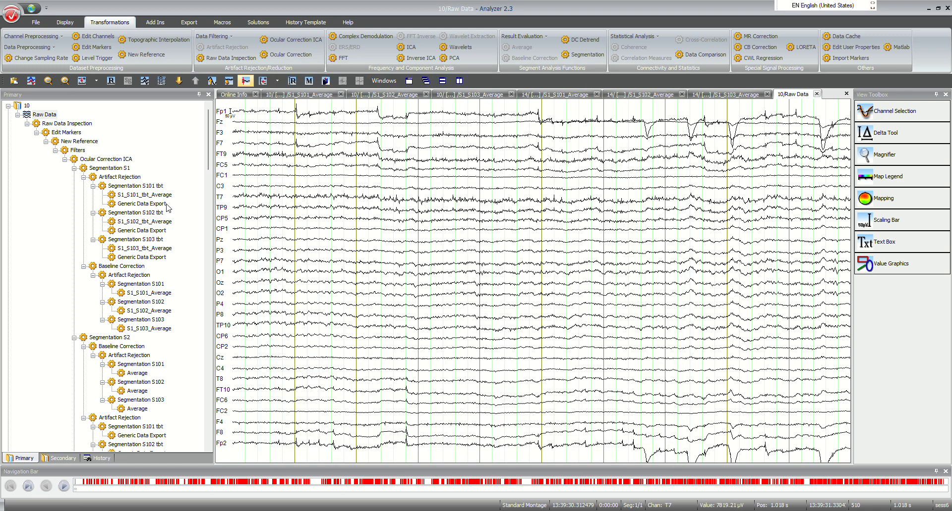
pyautogui.scroll(-8, 168, 209)
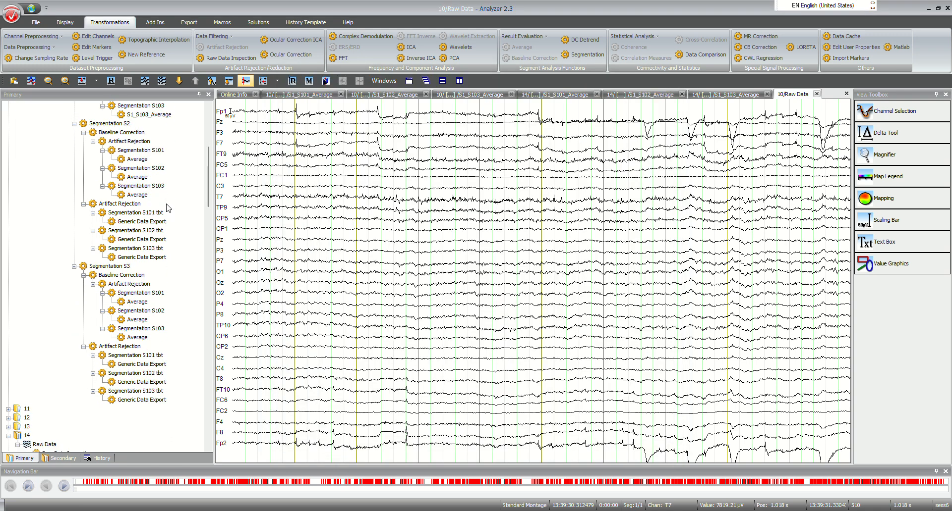
pyautogui.scroll(2, 168, 208)
pyautogui.scroll(2, 168, 208)
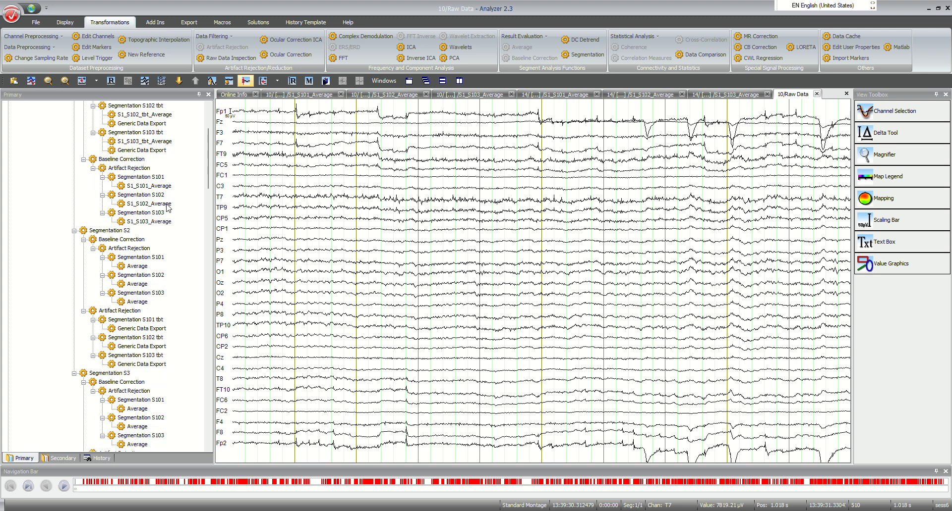
pyautogui.click(145, 186)
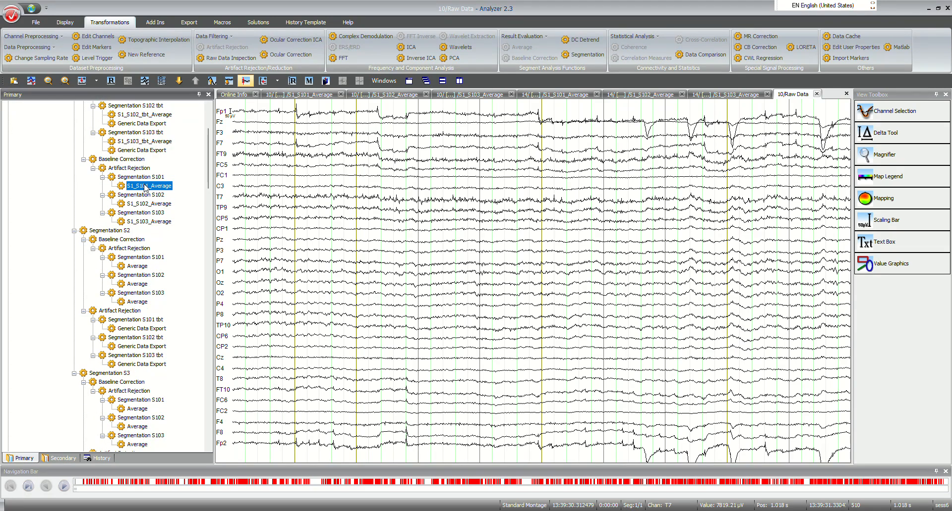
pyautogui.scroll(1, 148, 188)
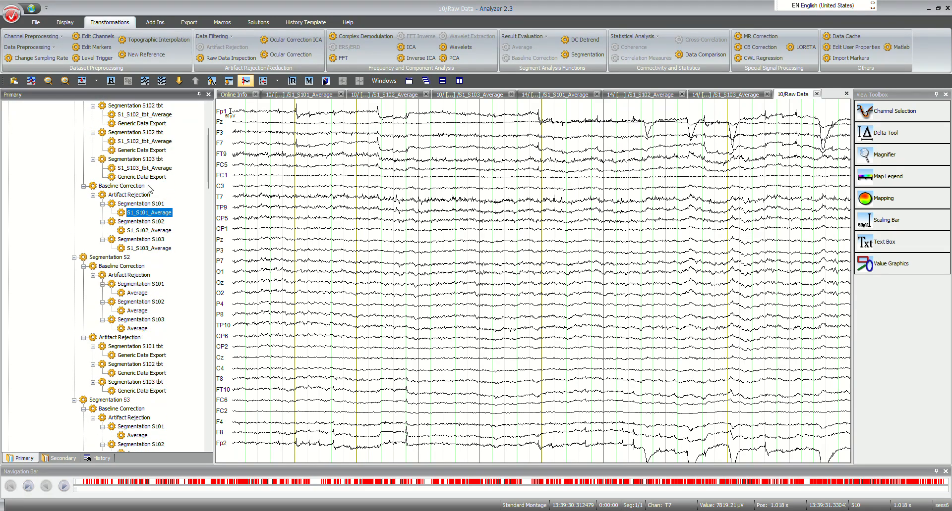
pyautogui.scroll(2, 149, 188)
pyautogui.scroll(1, 53, 120)
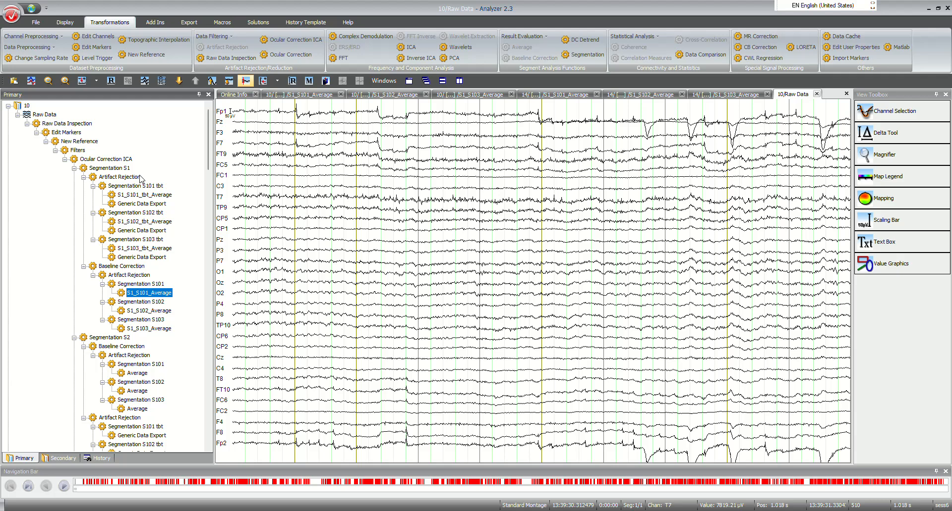
# Step: Point out file 10's raw data node and its S1_S101, S1_S102 and S1_S103 average nodes under Baseline Correction
pyautogui.click(46, 115)
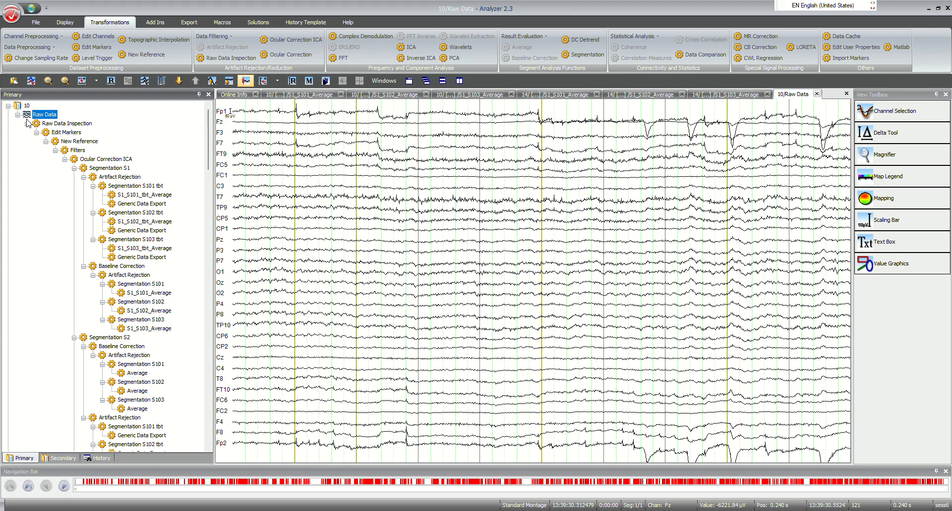
pyautogui.scroll(-1, 69, 195)
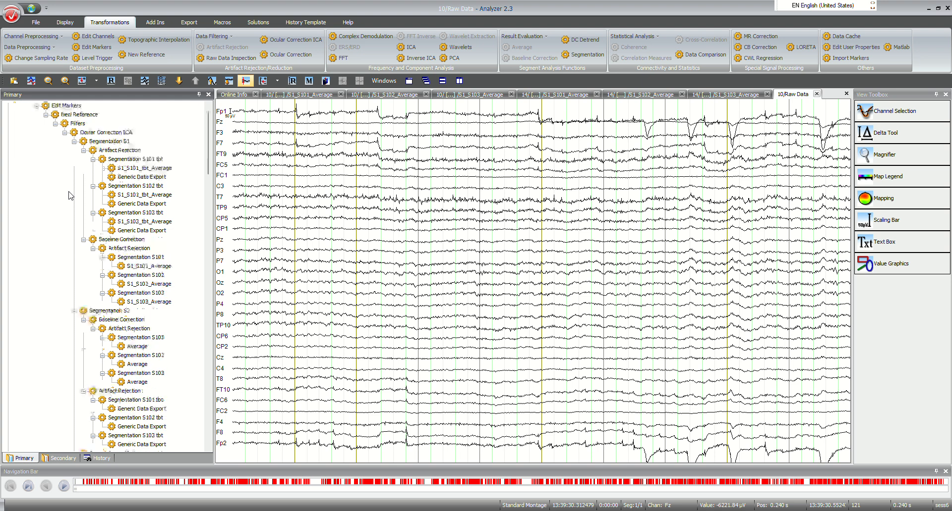
pyautogui.scroll(1, 69, 196)
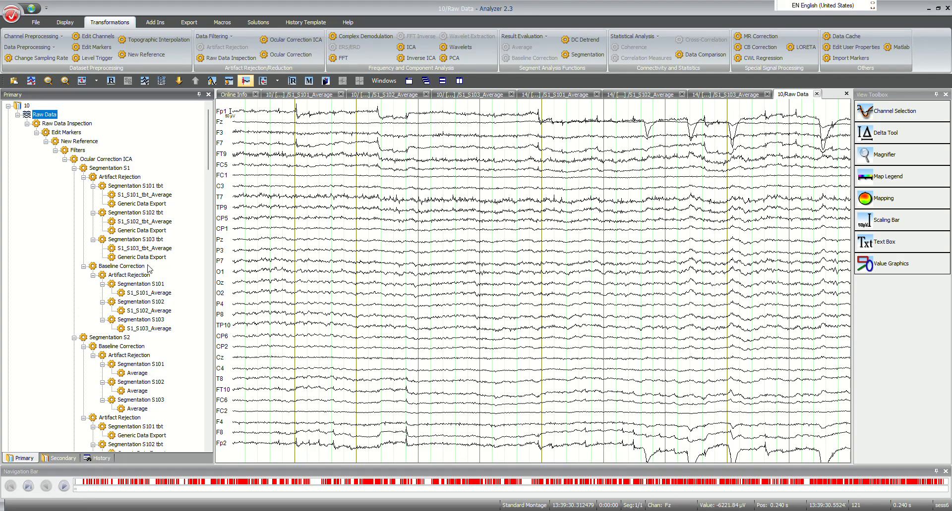
pyautogui.click(137, 294)
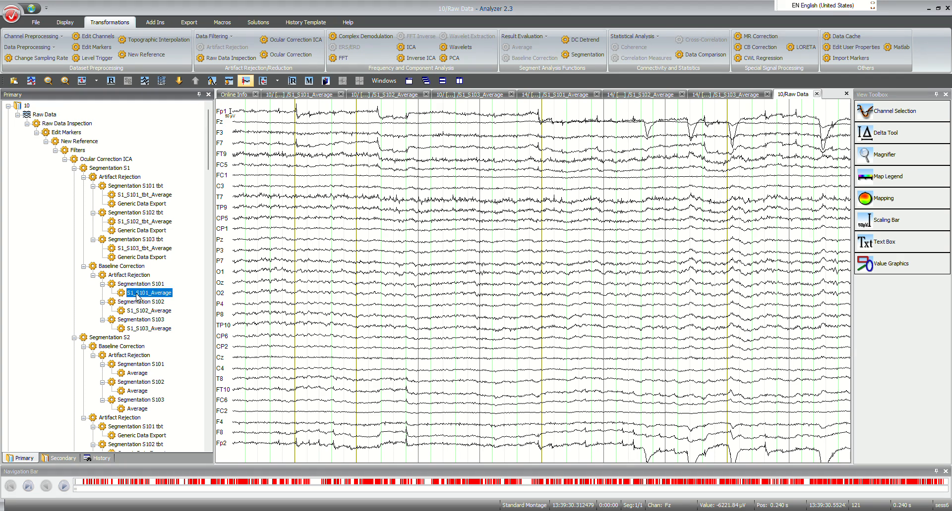
pyautogui.click(137, 312)
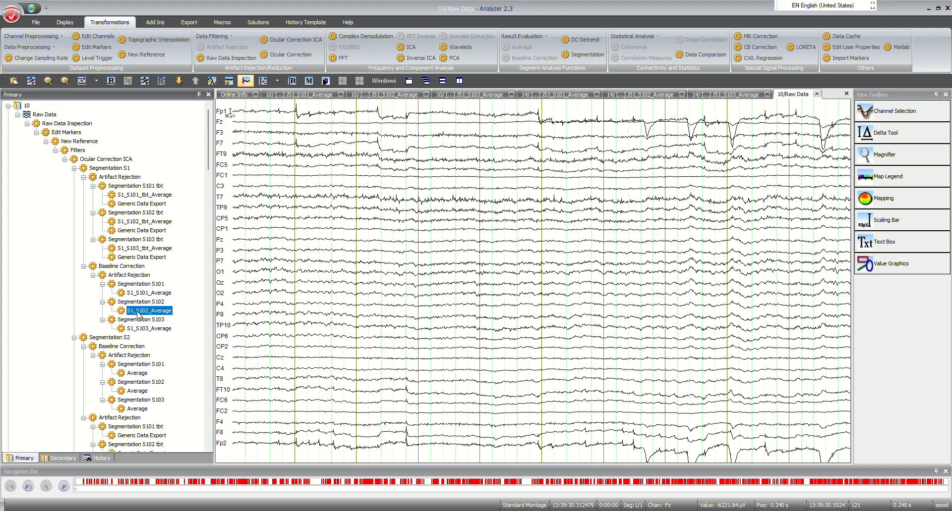
pyautogui.click(134, 330)
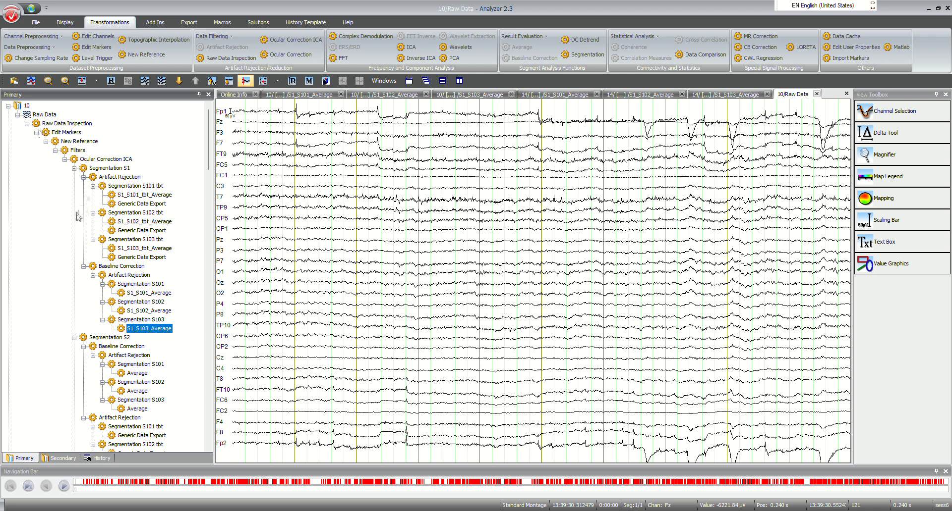
# Step: Open the S1_S101_Average, S1_S102_Average and S1_S103_Average nodes of file 10 to view their waveforms
pyautogui.doubleClick(140, 296)
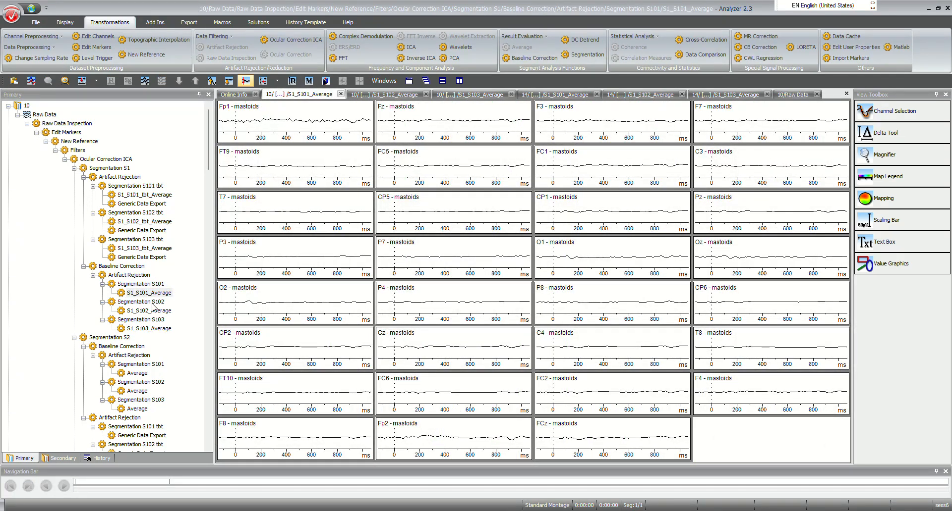
pyautogui.click(143, 312)
pyautogui.doubleClick(143, 311)
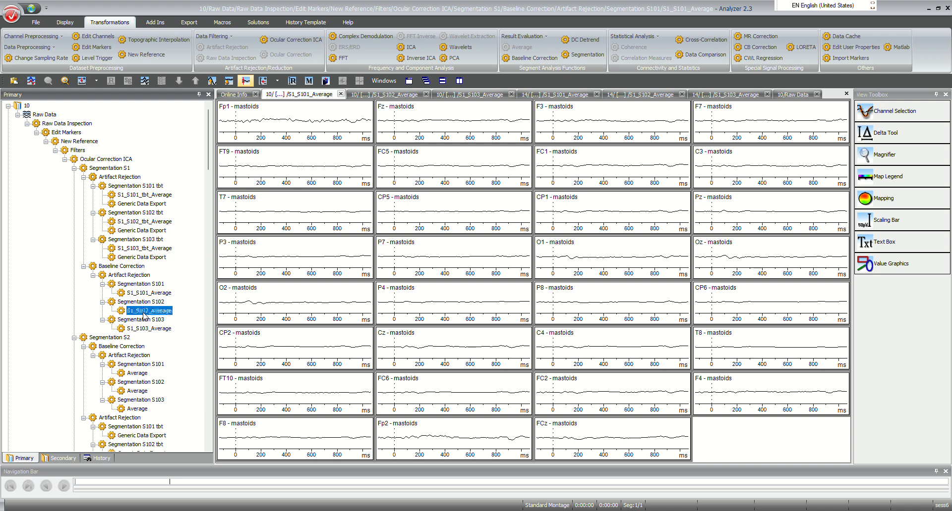
pyautogui.click(148, 329)
pyautogui.doubleClick(148, 329)
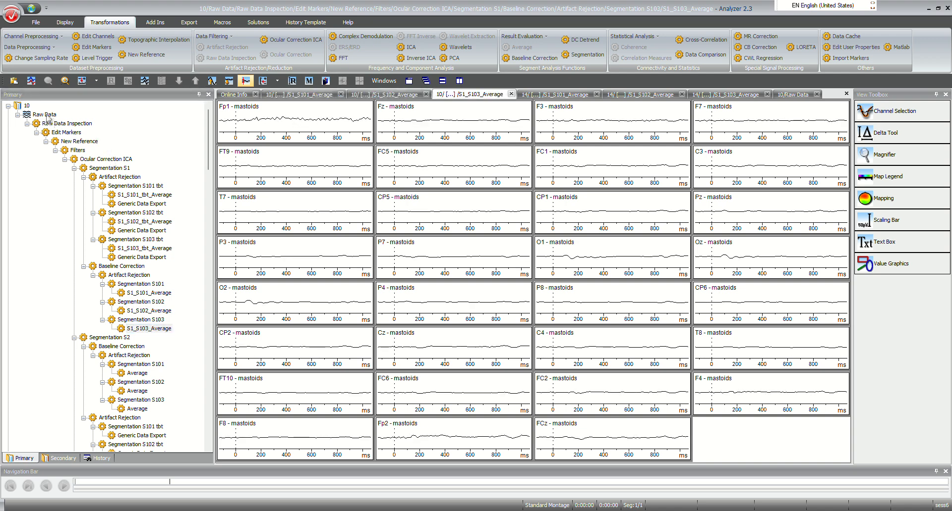
# Step: Return to file 10's raw data, open the Grand Average settings and select the output file name for S1_S101_Average
pyautogui.doubleClick(47, 115)
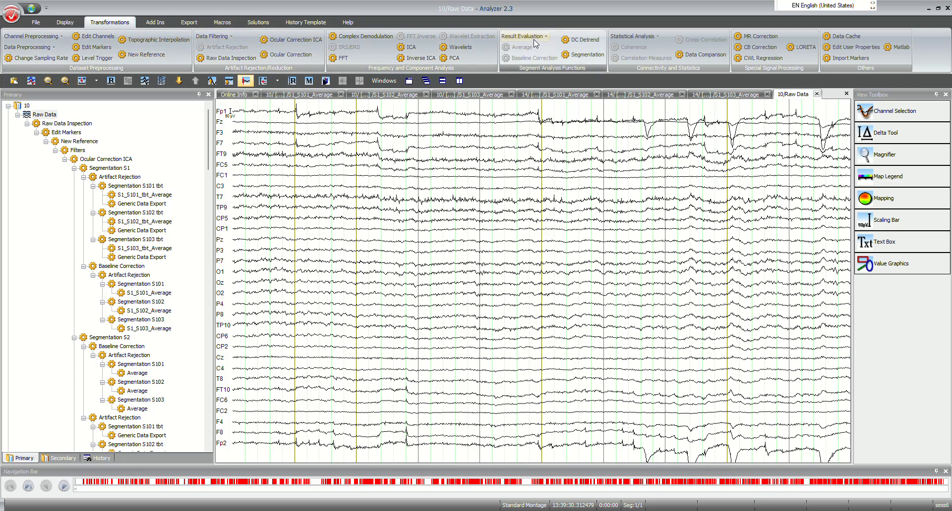
pyautogui.click(537, 38)
pyautogui.click(534, 72)
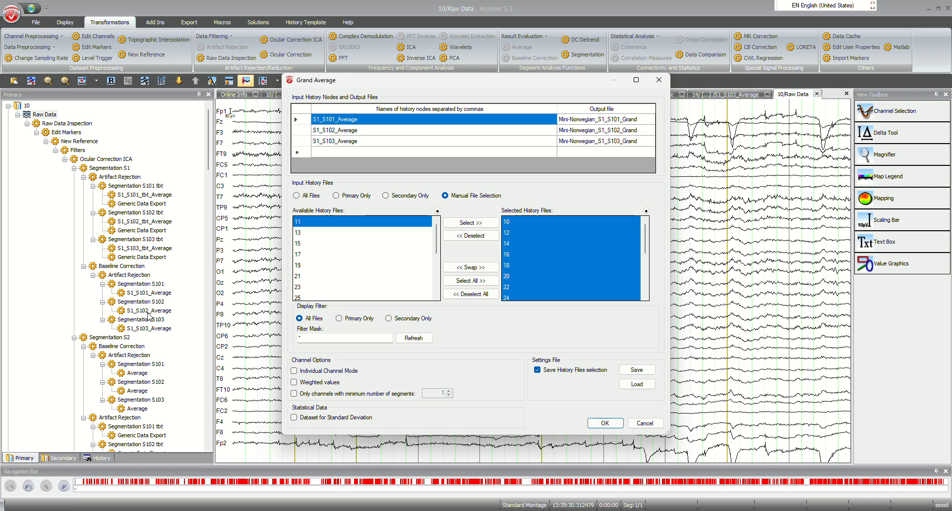
pyautogui.click(598, 121)
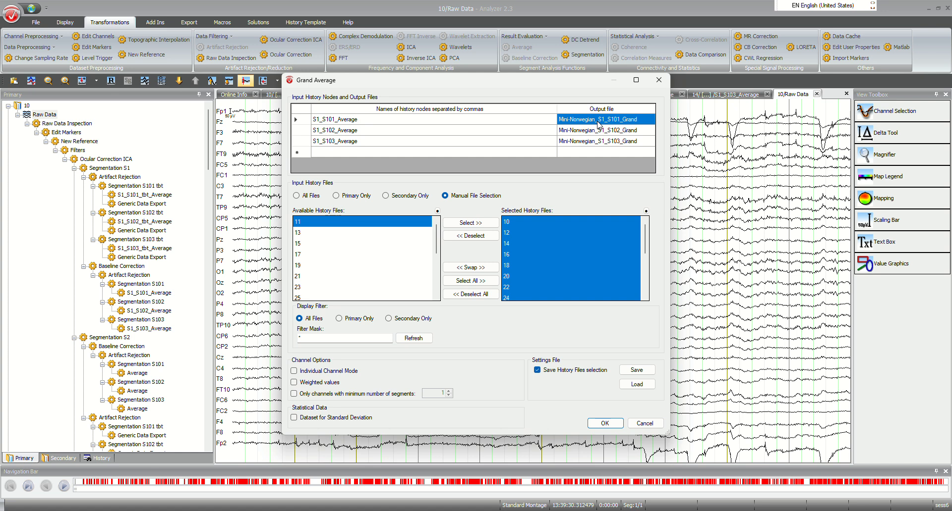
# Step: Switch to the OSF wiki in the browser, find "mini" and highlight the paragraph on participant-specific parameters
pyautogui.click(513, 510)
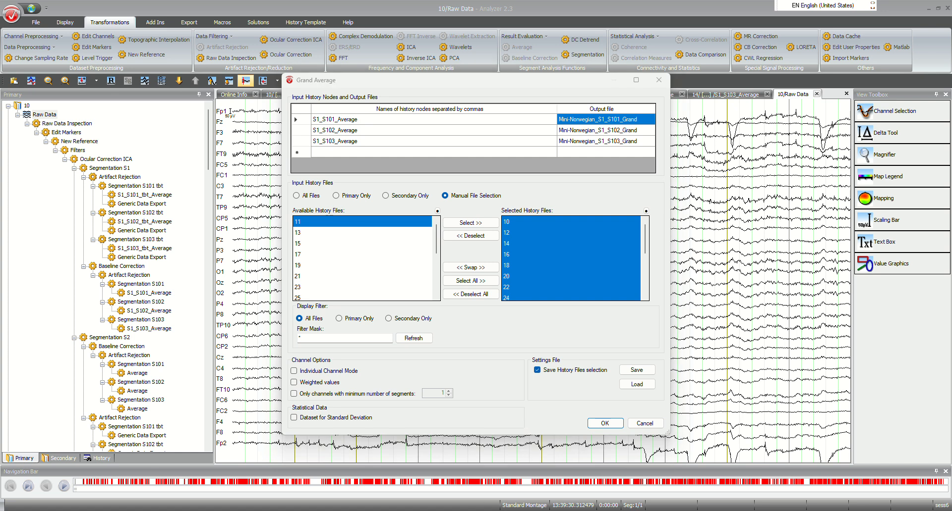
pyautogui.scroll(20, 237, 174)
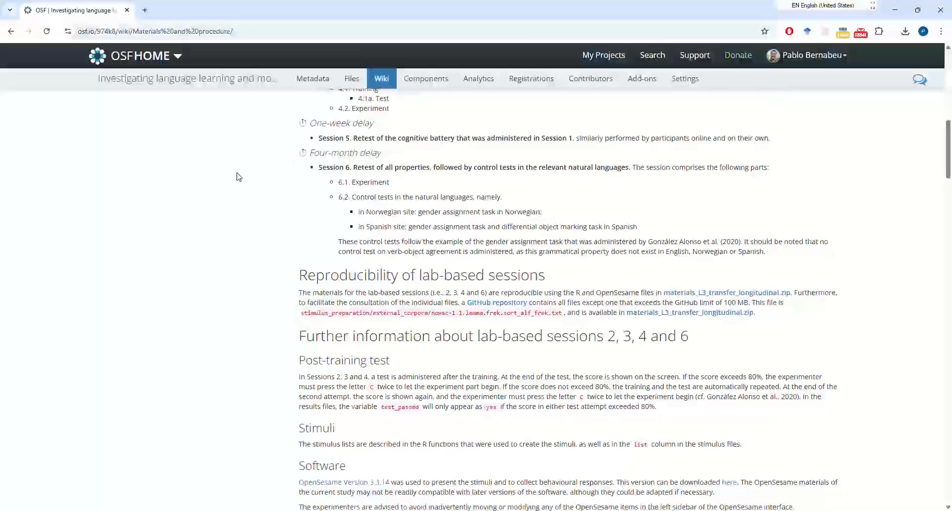
pyautogui.hotkey('ctrl', 'f')
pyautogui.write('mini')
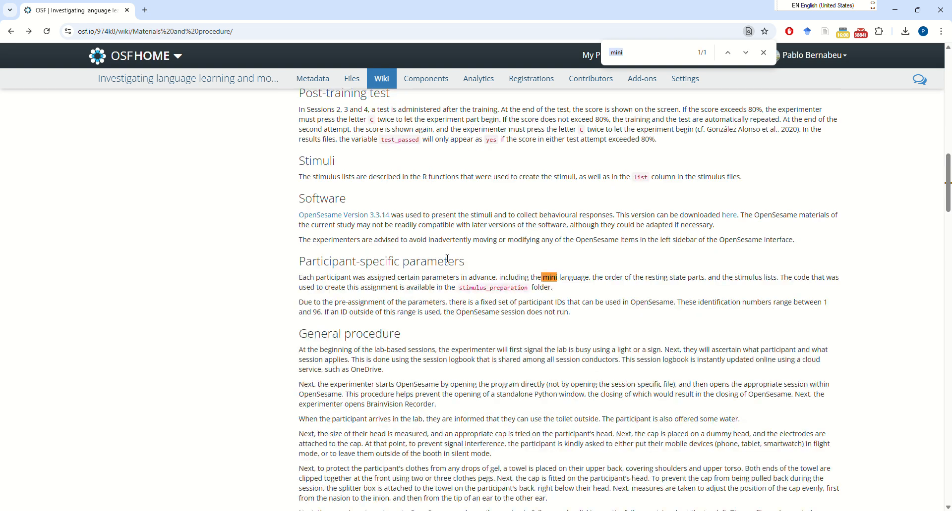
pyautogui.moveTo(298, 278); pyautogui.dragTo(460, 287)
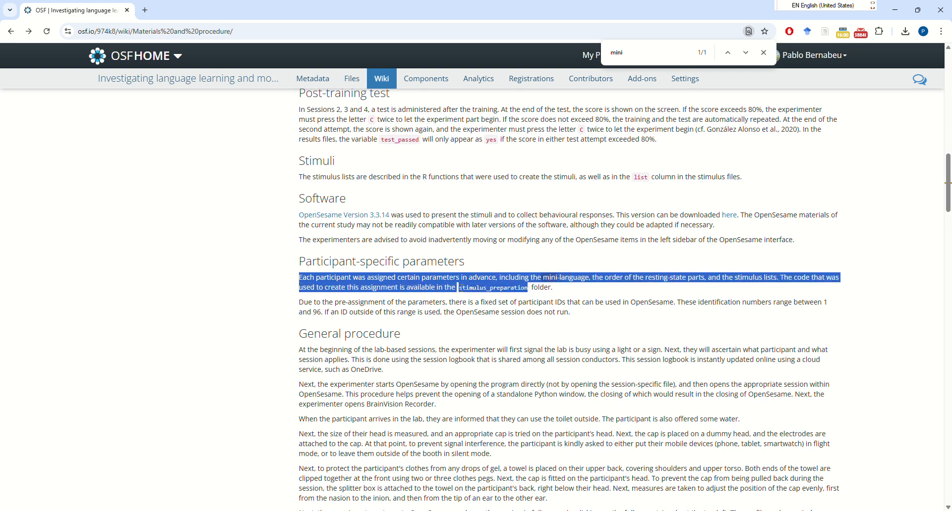
pyautogui.click(460, 288)
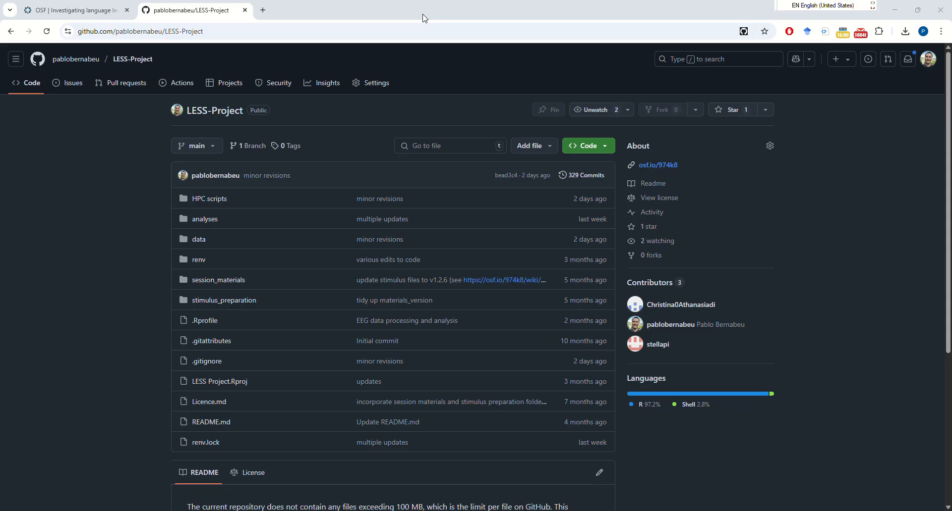
# Step: Open "Norway site, parameters per participant.csv" from the session_materials parameters per participant folder in the LESS-Project repository
pyautogui.click(216, 281)
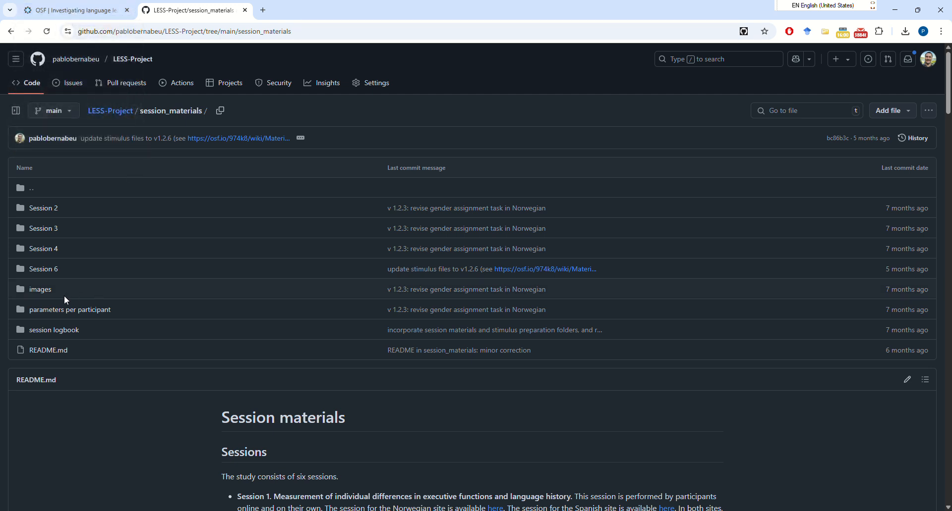
pyautogui.click(58, 315)
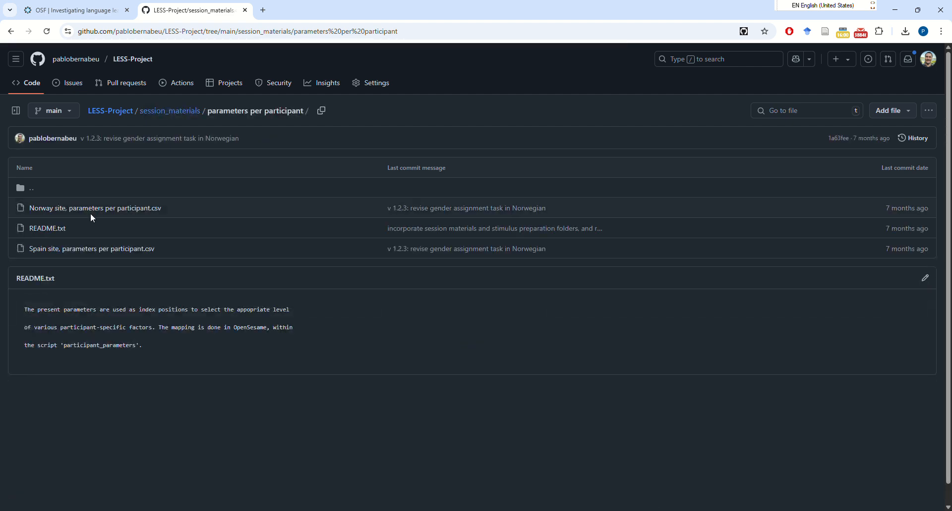
pyautogui.click(82, 213)
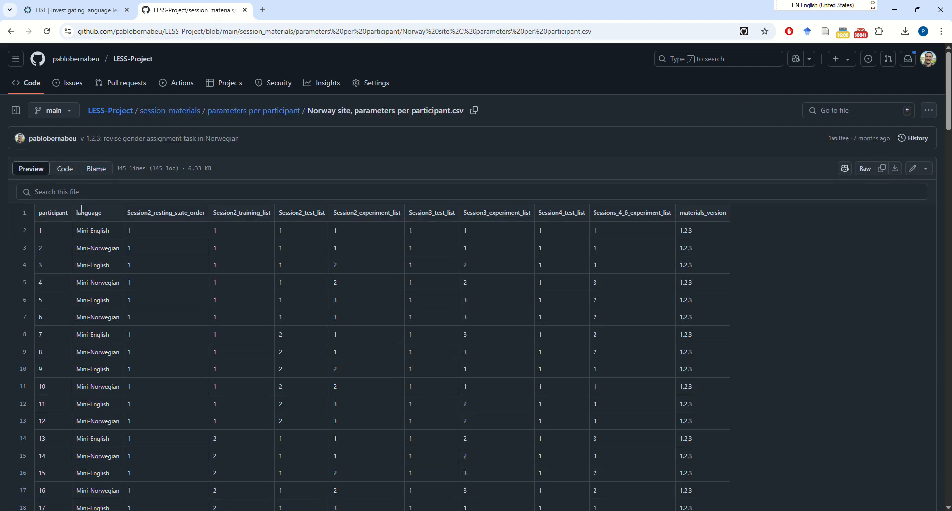
pyautogui.scroll(-1, 253, 277)
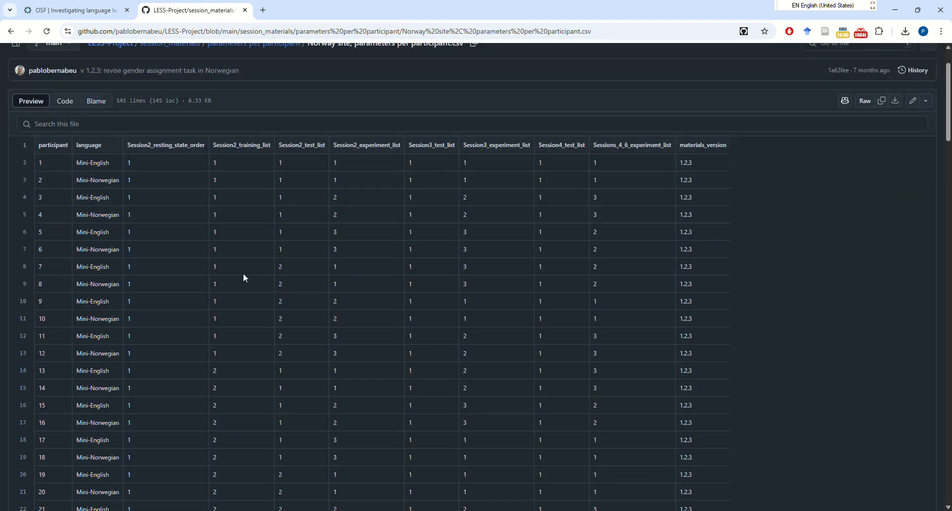
# Step: Point out the language column and the entries of participant 1 in the parameters table
pyautogui.doubleClick(88, 147)
pyautogui.click(41, 163)
pyautogui.moveTo(81, 164)
pyautogui.mouseDown()
pyautogui.moveTo(96, 166)
pyautogui.moveTo(81, 164)
pyautogui.mouseUp()
pyautogui.click(95, 166)
# Step: Go back to the OSF project, switch to Analyzer and move the Grand Average dialog higher
pyautogui.click(74, 10)
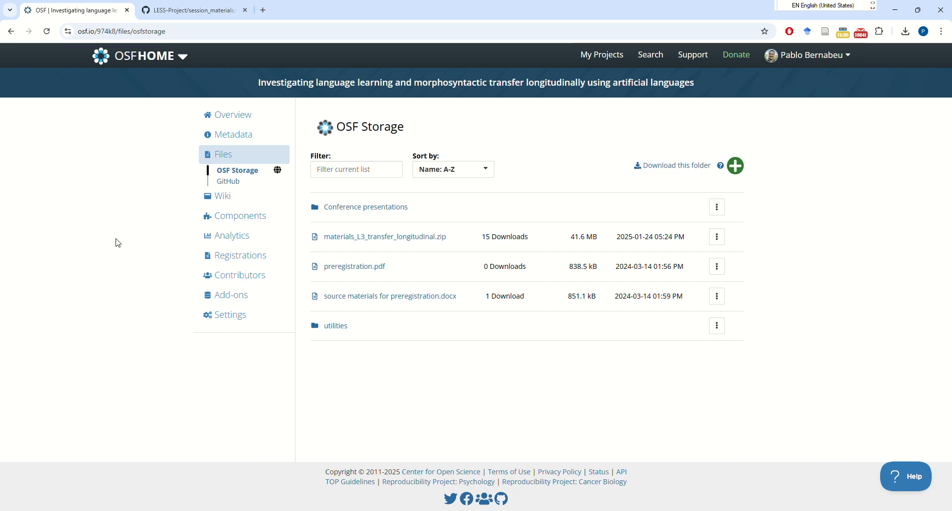
pyautogui.click(602, 510)
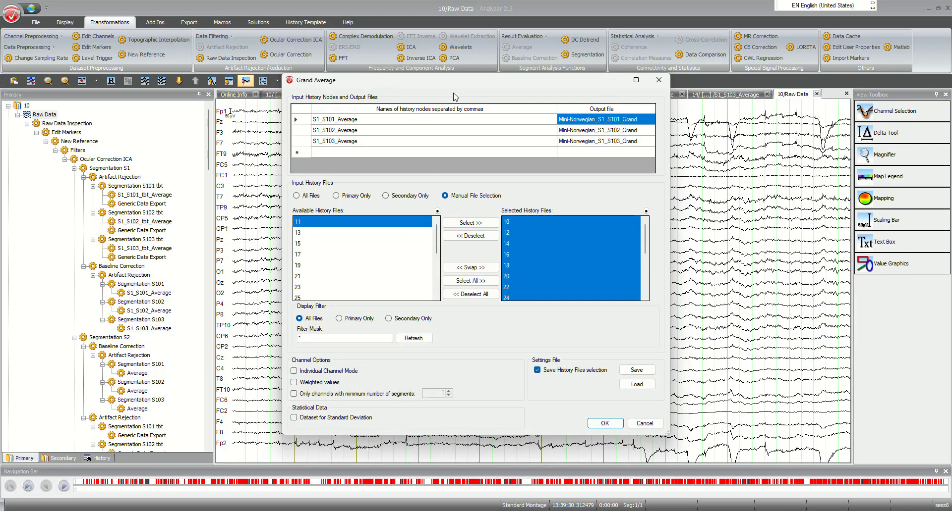
pyautogui.moveTo(449, 86); pyautogui.dragTo(451, 56)
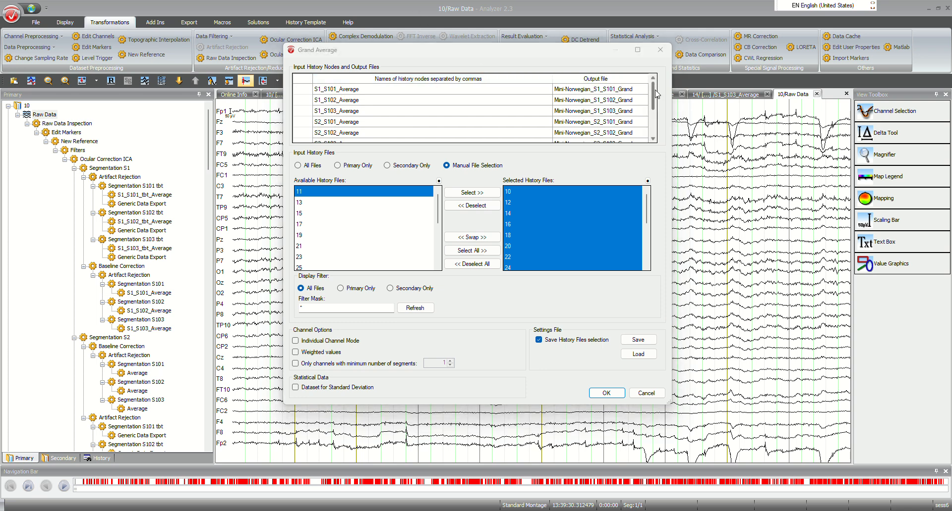
# Step: Highlight the S2 average rows and the S3 average rows in the Grand Average list of input history nodes
pyautogui.moveTo(654, 94); pyautogui.dragTo(641, 78)
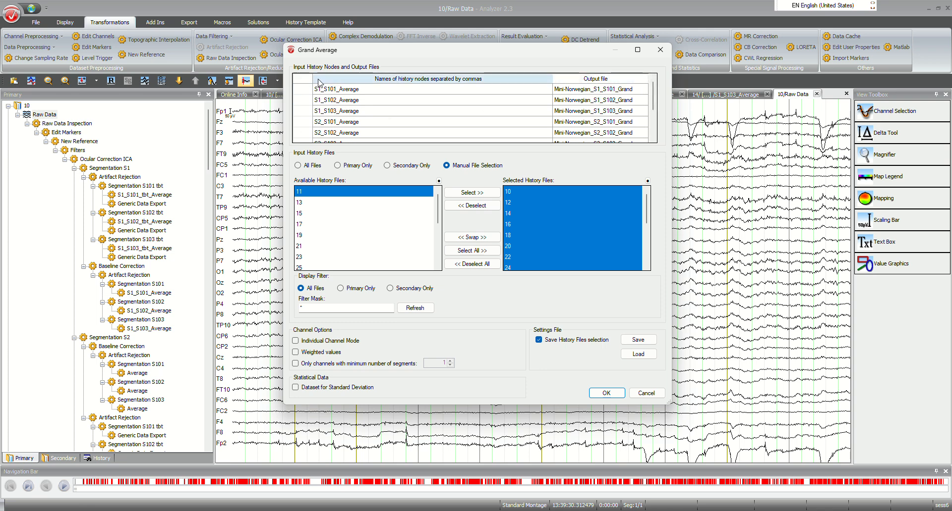
pyautogui.scroll(-1, 330, 109)
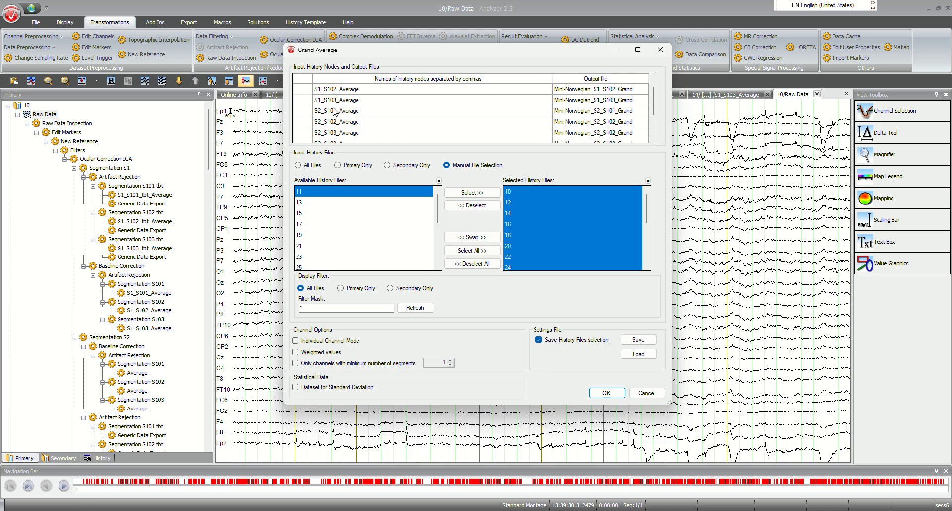
pyautogui.click(303, 111)
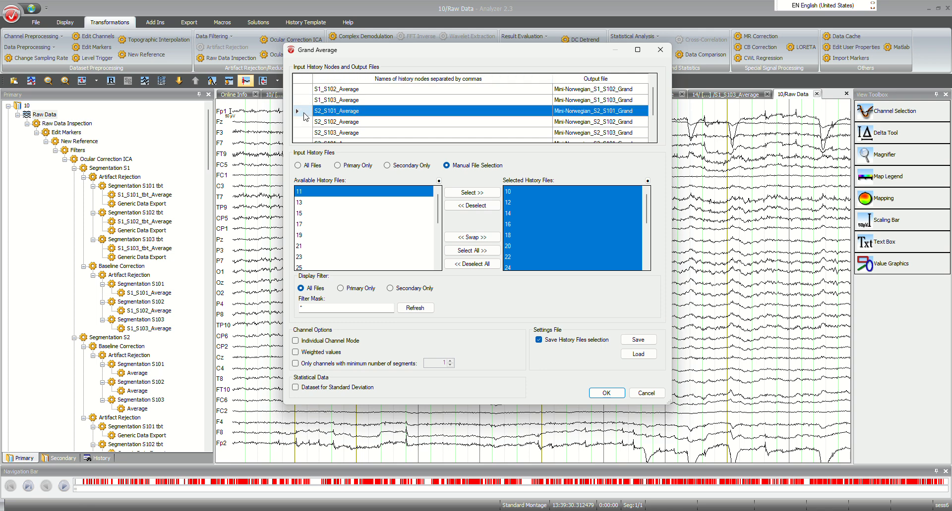
pyautogui.keyDown('shift'); pyautogui.click(304, 132); pyautogui.keyUp('shift')
pyautogui.press('Down')
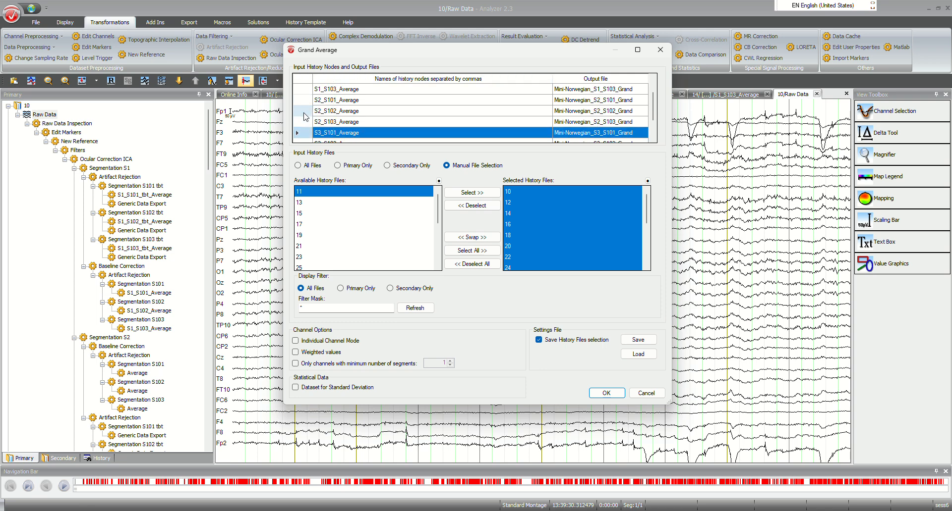
pyautogui.hotkey('shift', 'Down')
pyautogui.hotkey('shift', 'Down')
pyautogui.hotkey('shift', 'Down')
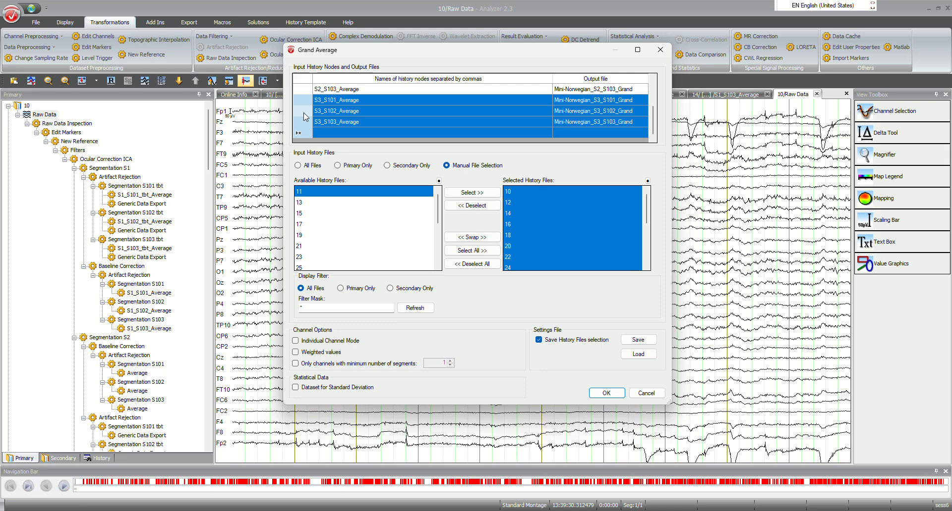
# Step: Review the S1, S2 and S3 average rows with their output files and the selected history files in the Grand Average settings
pyautogui.hotkey('shift', 'Up')
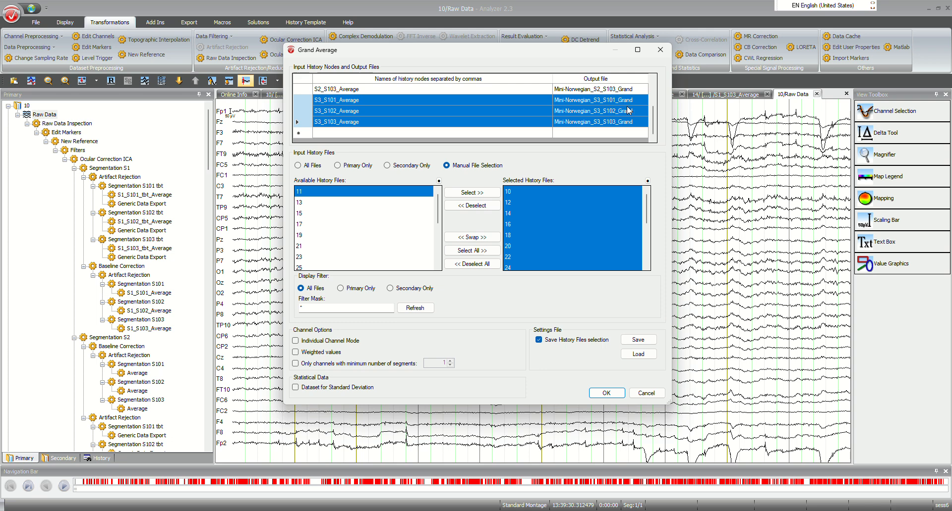
pyautogui.scroll(2, 369, 110)
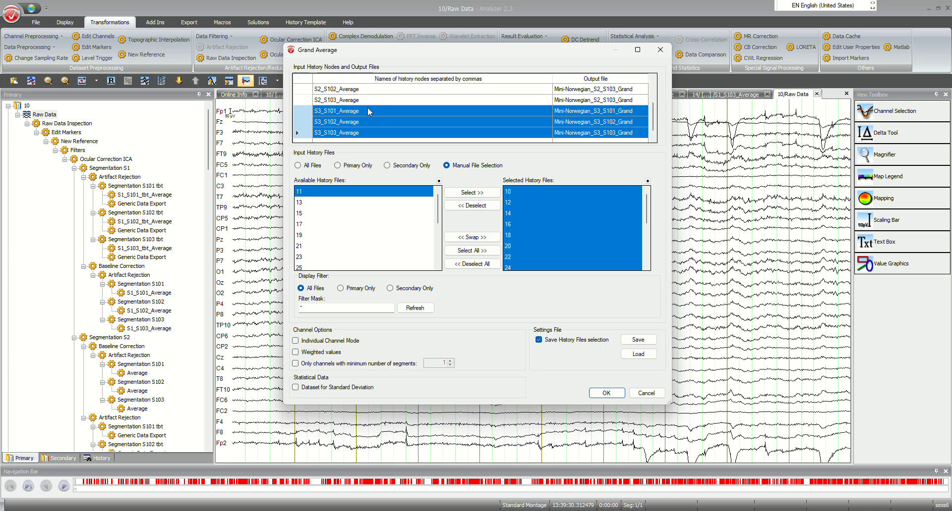
pyautogui.scroll(-1, 368, 108)
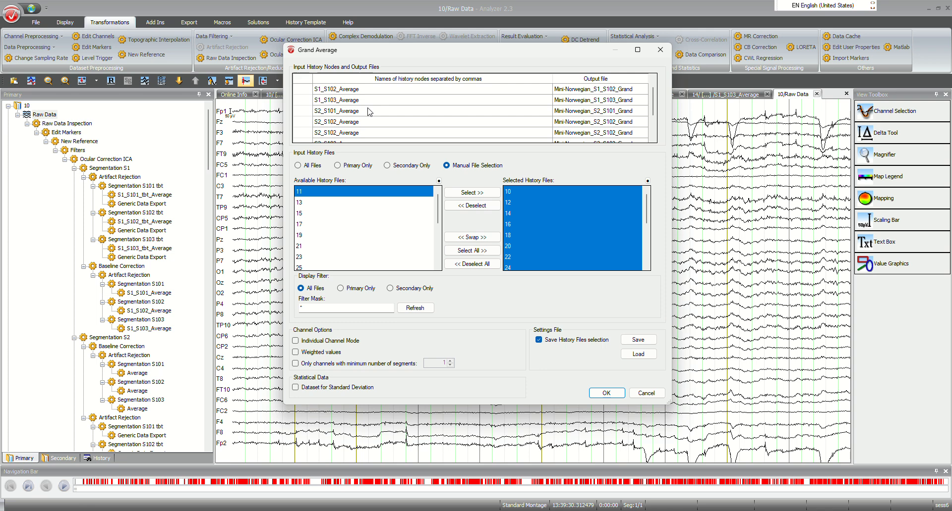
pyautogui.scroll(-3, 377, 108)
pyautogui.scroll(-2, 433, 117)
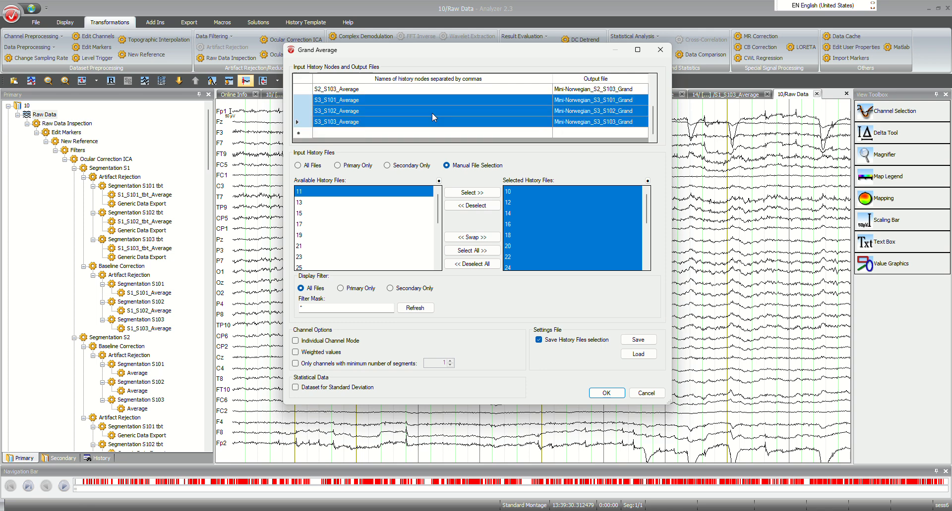
pyautogui.scroll(2, 514, 108)
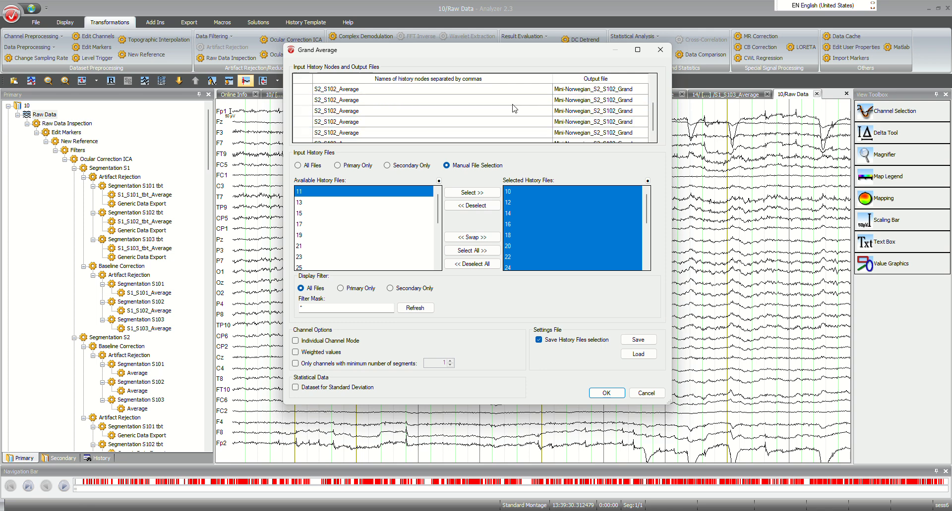
pyautogui.scroll(3, 515, 108)
pyautogui.moveTo(647, 208); pyautogui.dragTo(642, 179)
# Step: Save the grand average settings in the Workfiles folder as "Mini-Norwegian grand averages.agav", adapting the name of the existing Mini-Norwegian S1 file
pyautogui.click(637, 340)
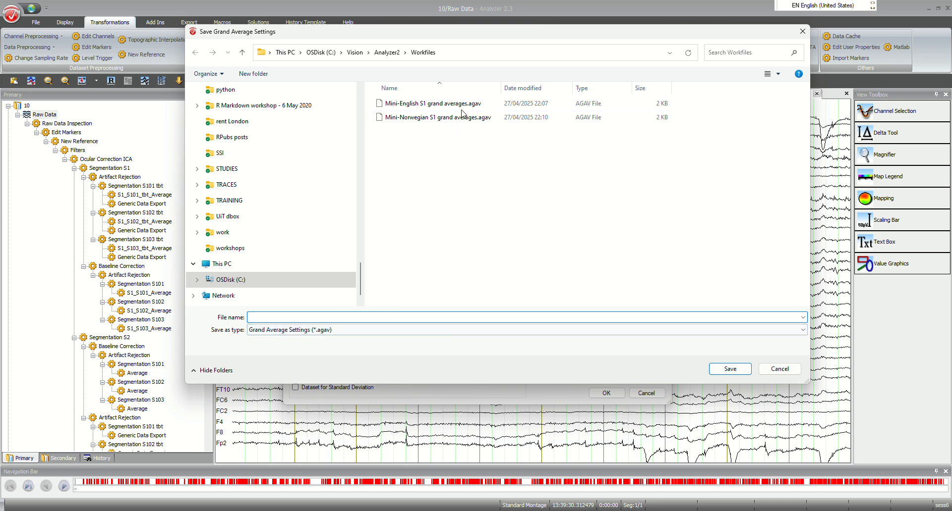
pyautogui.click(437, 119)
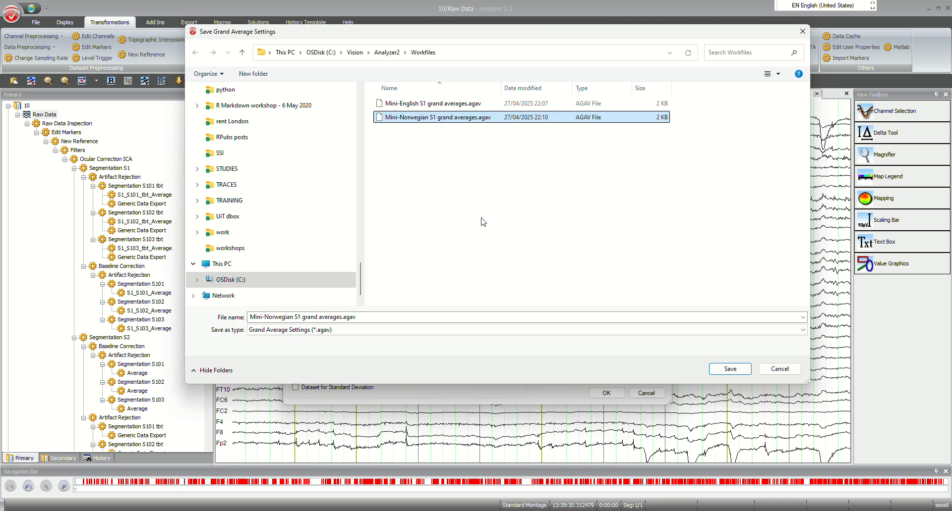
pyautogui.click(309, 320)
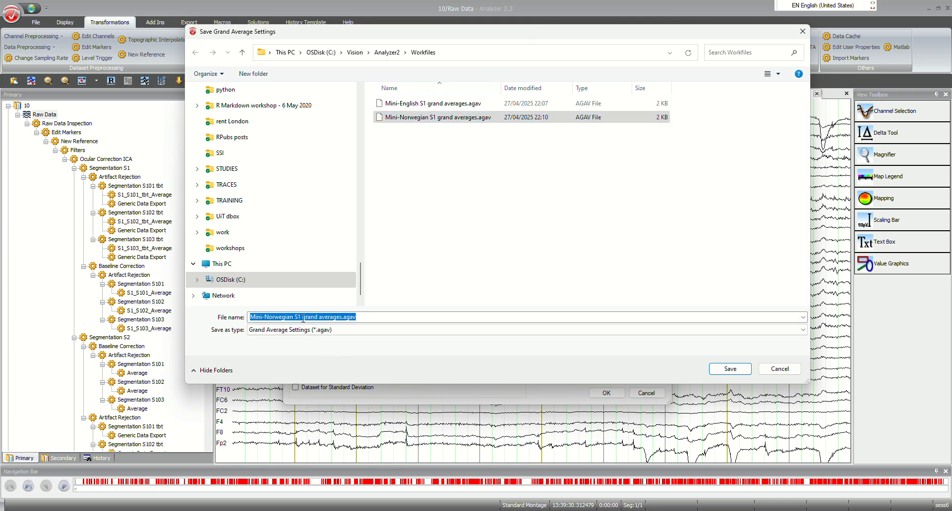
pyautogui.click(303, 319)
pyautogui.press('BackSpace')
pyautogui.press('BackSpace')
pyautogui.press('BackSpace')
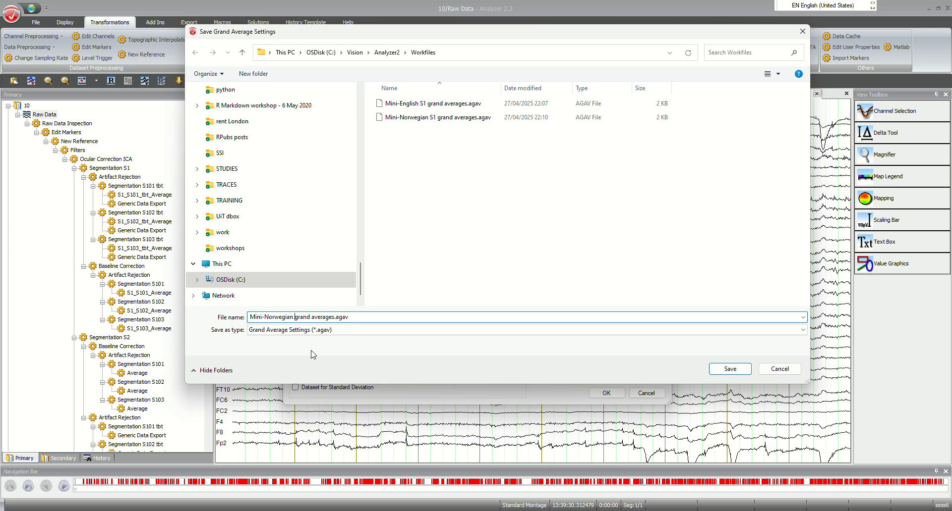
pyautogui.press('Return')
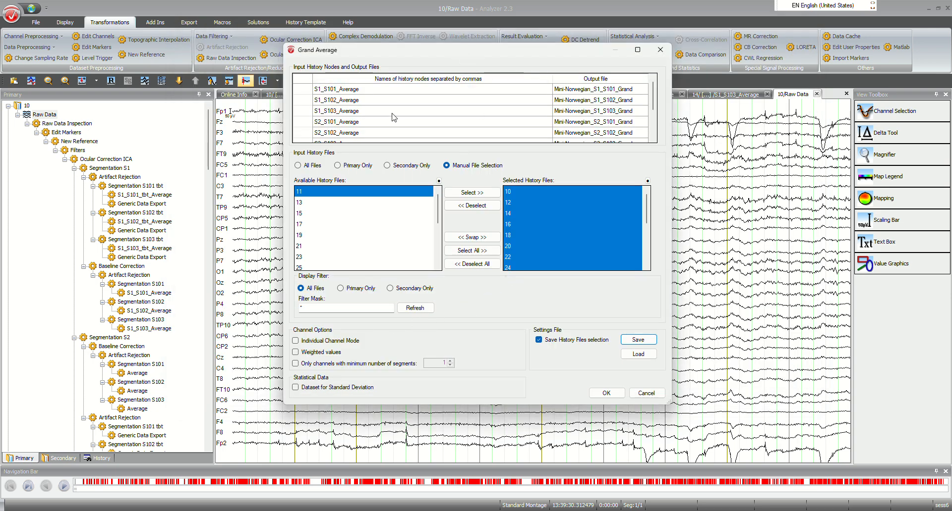
# Step: Review the rows of input history nodes and check the saved grand average settings files available for loading
pyautogui.scroll(-2, 391, 112)
pyautogui.scroll(2, 386, 111)
pyautogui.scroll(-2, 348, 110)
pyautogui.scroll(-1, 348, 110)
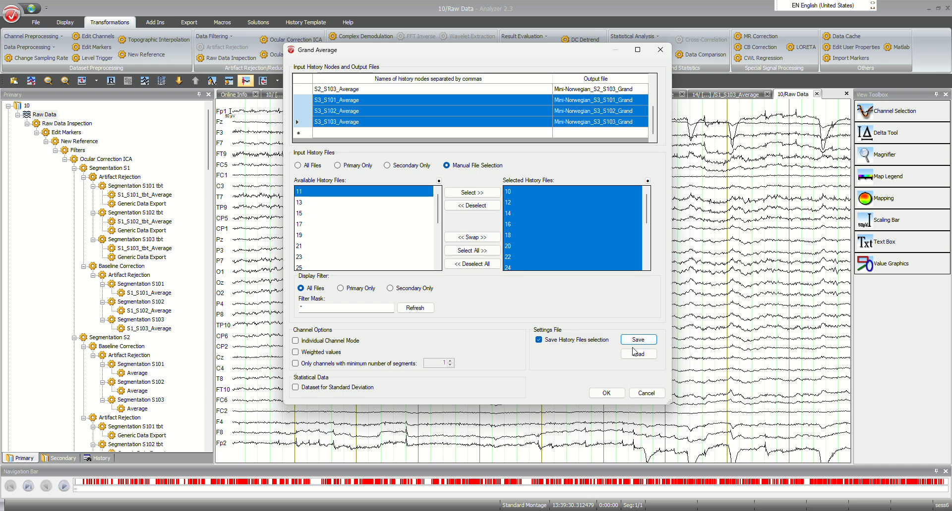
pyautogui.click(637, 355)
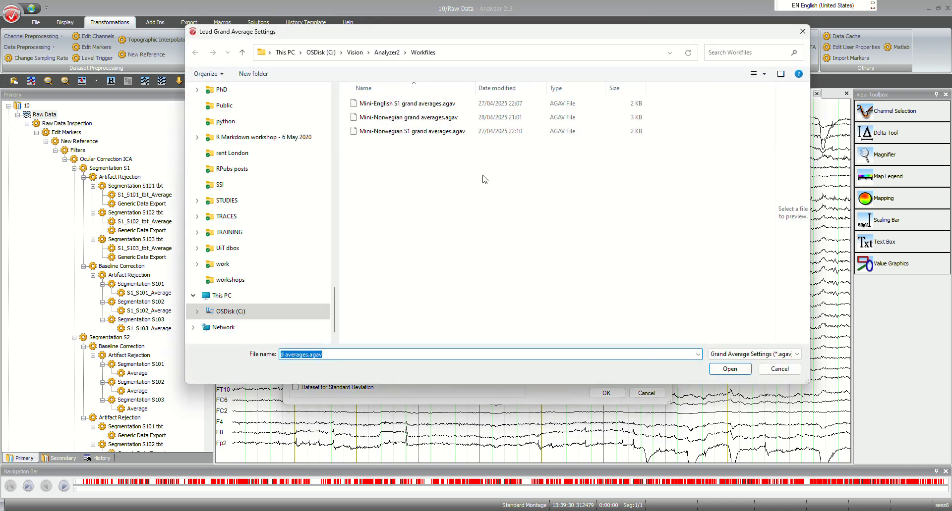
pyautogui.press('Return')
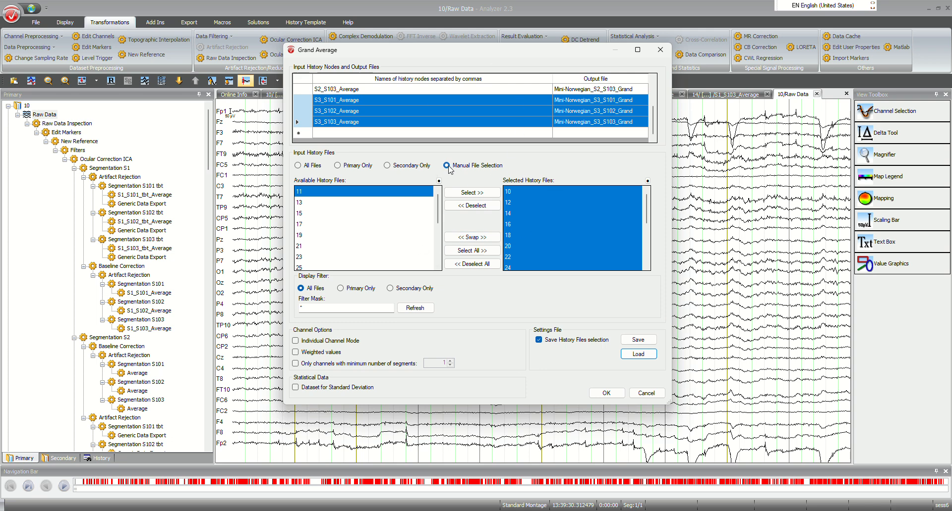
# Step: Confirm the grand average settings and open the Raw Data of Mini-Norwegian_S1_S101_Grand among the secondary history files
pyautogui.click(605, 393)
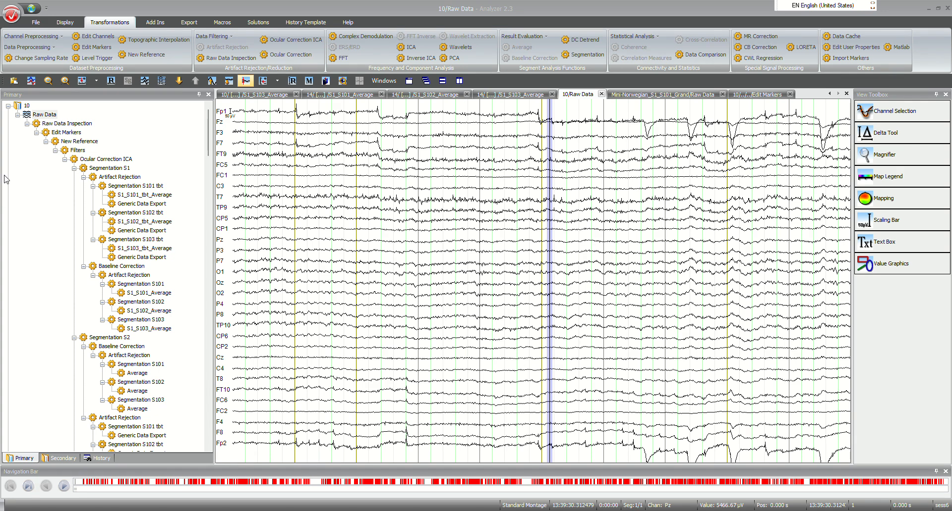
pyautogui.click(62, 459)
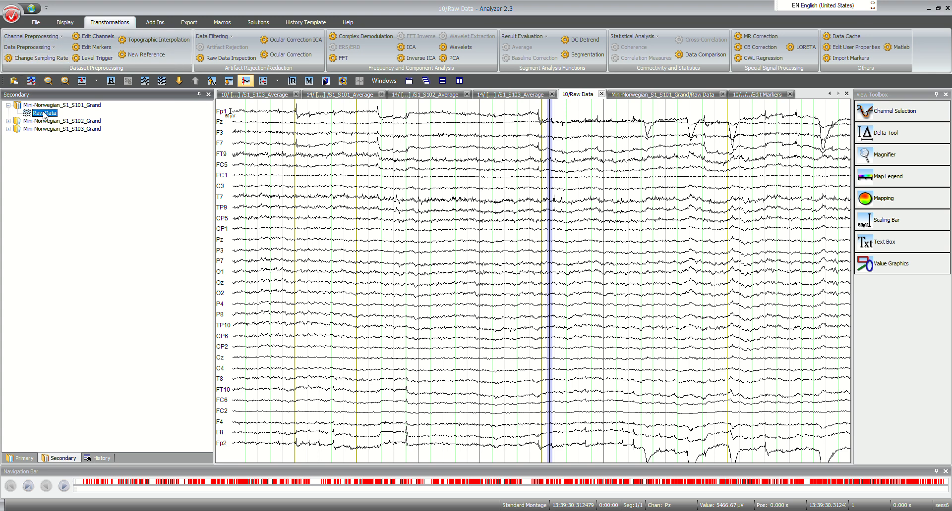
pyautogui.doubleClick(44, 113)
pyautogui.click(45, 115)
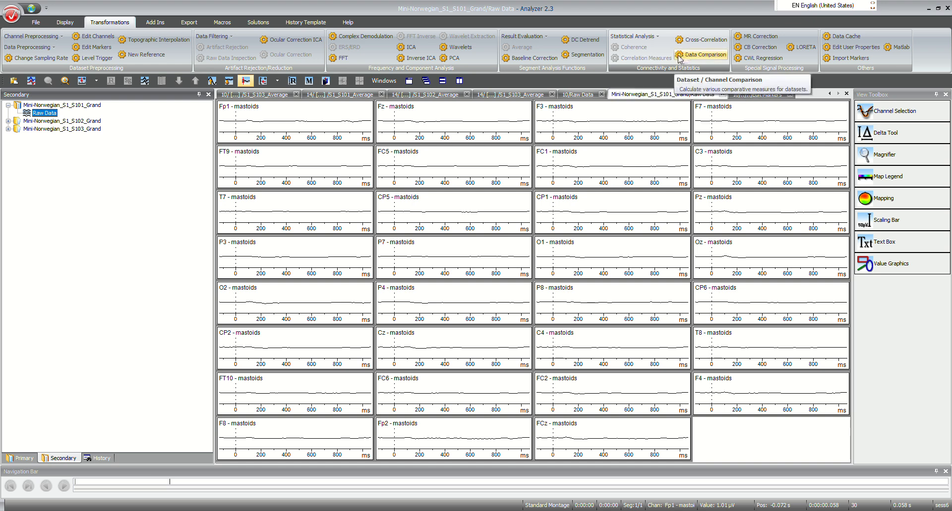
# Step: Start a Data Comparison on the S1_S101 grand average, using the Difference method and Compare Datasets
pyautogui.click(703, 54)
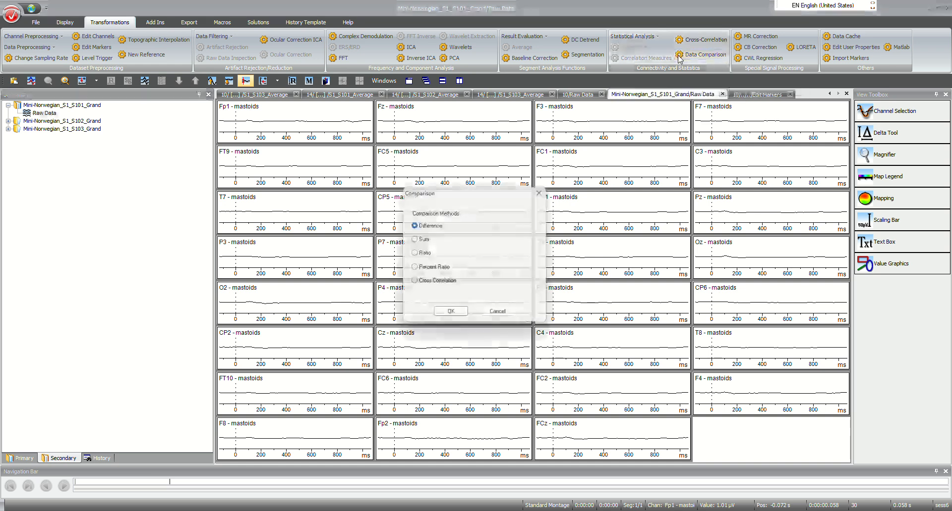
pyautogui.click(452, 316)
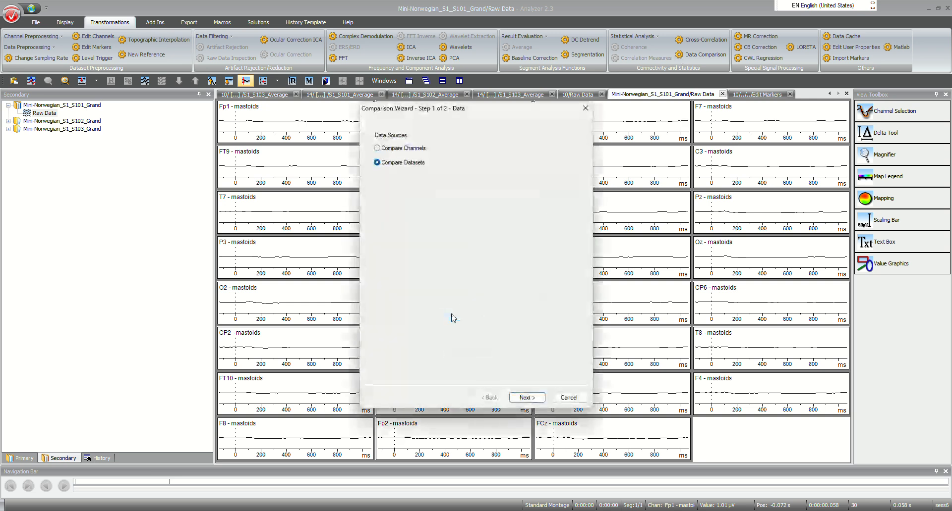
pyautogui.click(521, 399)
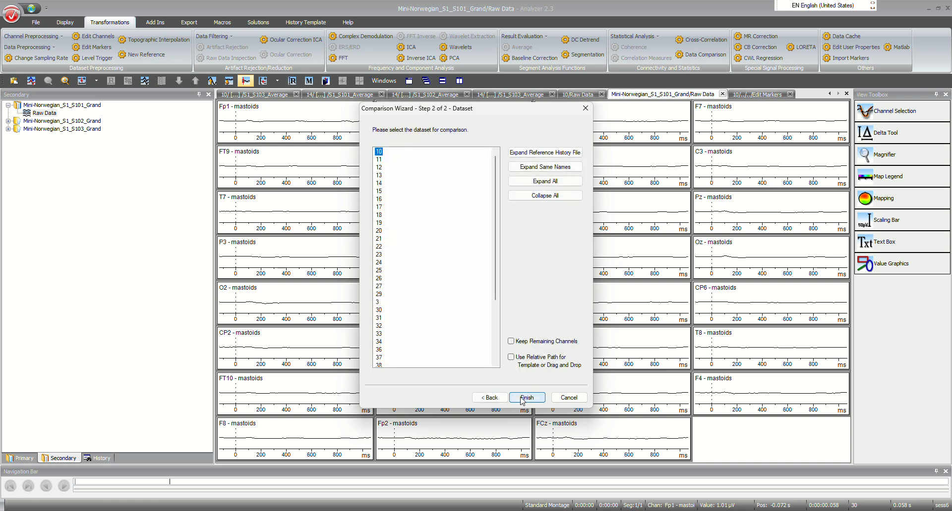
# Step: Expand same names in the dataset list and compute the difference against the Raw Data of Mini-Norwegian_S1_S102_Grand
pyautogui.click(519, 167)
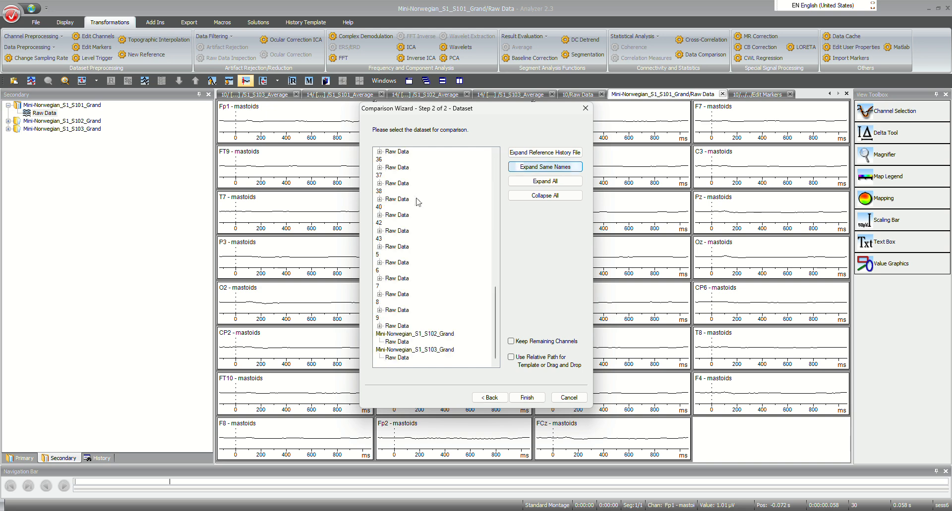
pyautogui.scroll(15, 416, 201)
pyautogui.scroll(-13, 417, 201)
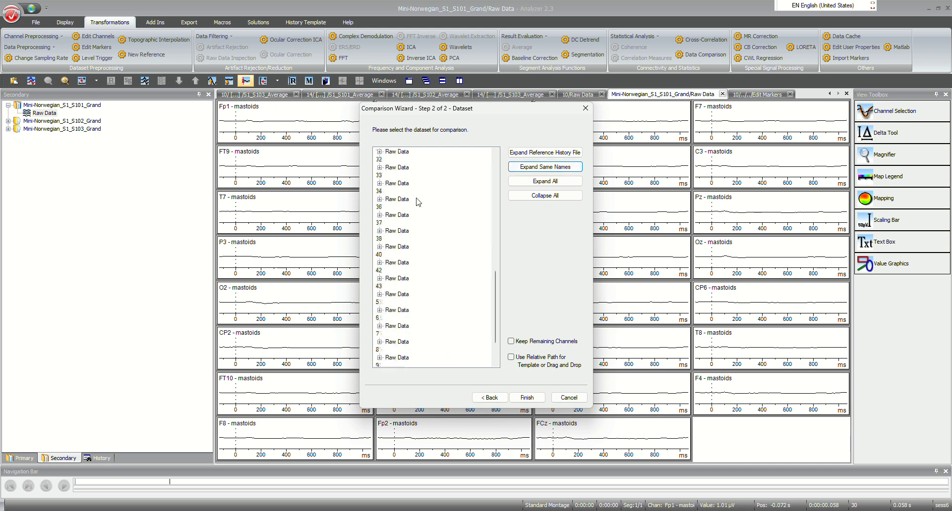
pyautogui.scroll(15, 418, 203)
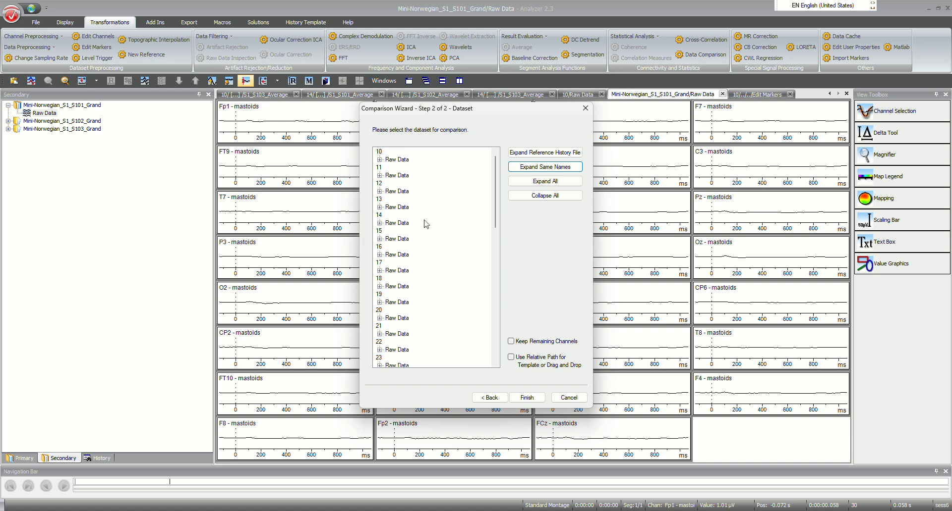
pyautogui.scroll(-10, 420, 293)
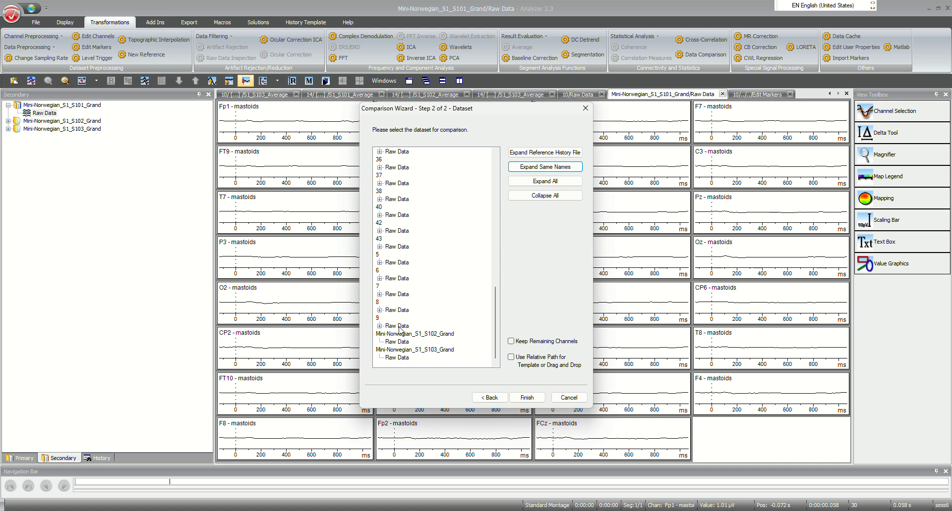
pyautogui.click(401, 343)
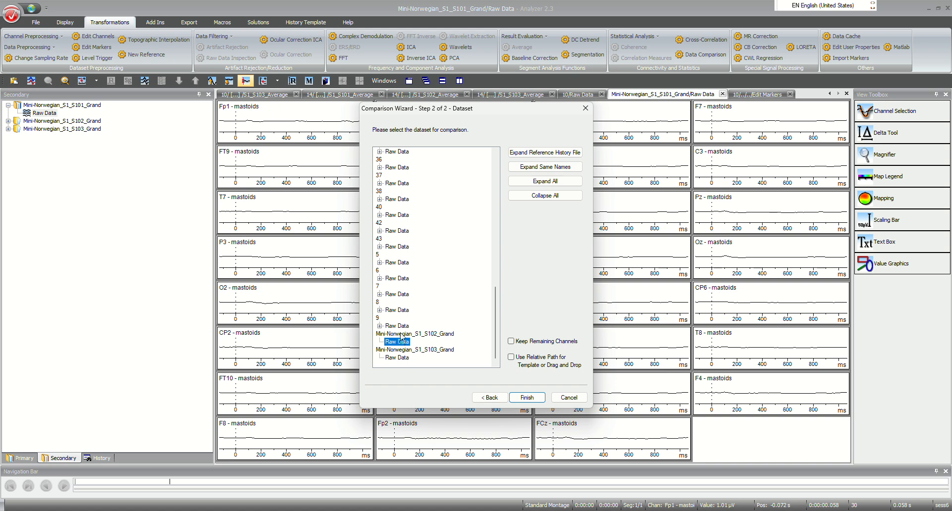
pyautogui.click(392, 335)
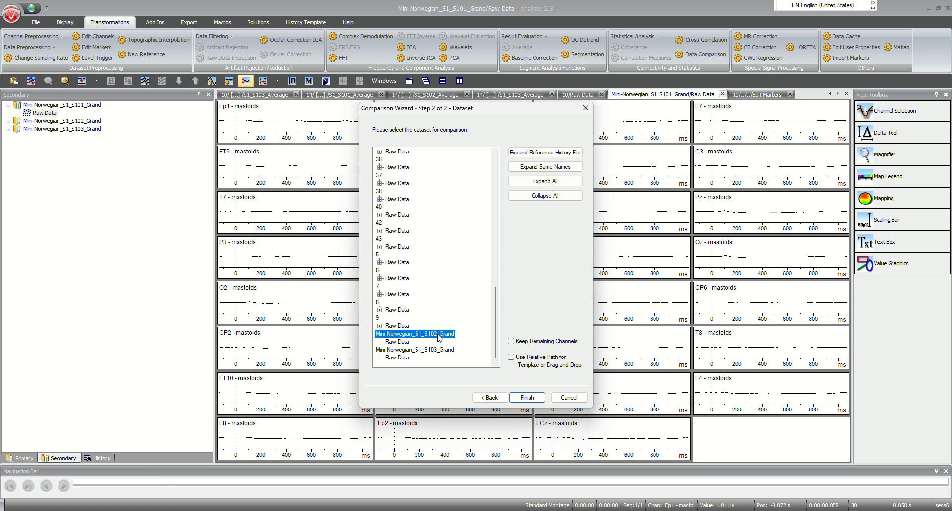
pyautogui.click(403, 343)
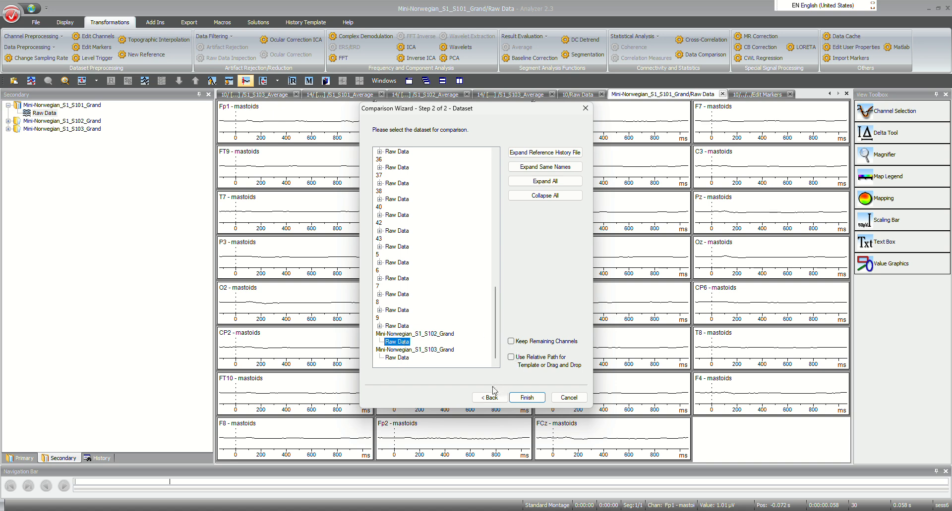
pyautogui.click(524, 399)
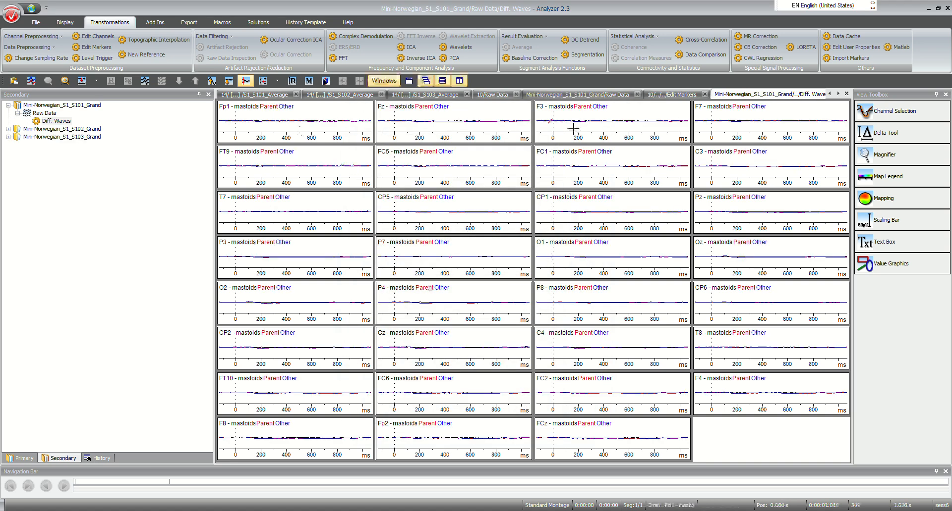
# Step: Switch the Diff. Waves display from grid view to Mapping View
pyautogui.rightClick(311, 131)
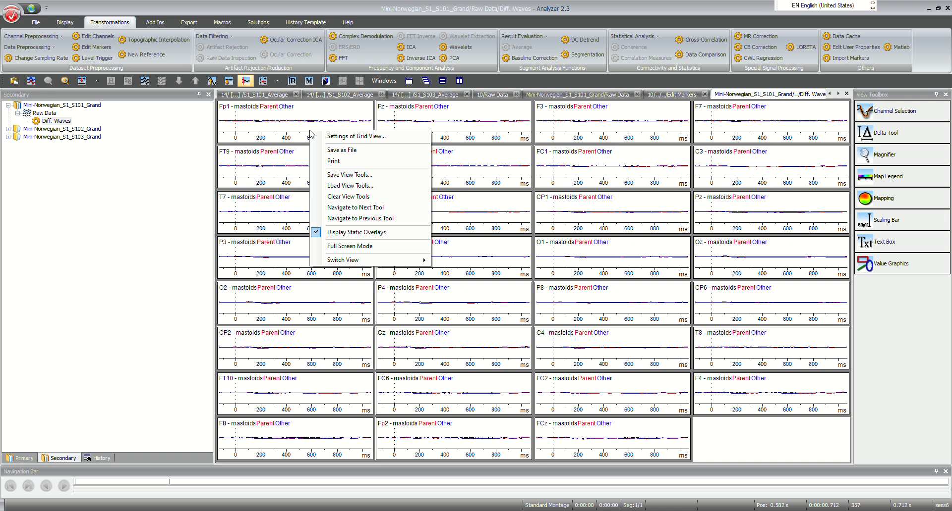
pyautogui.moveTo(386, 260)
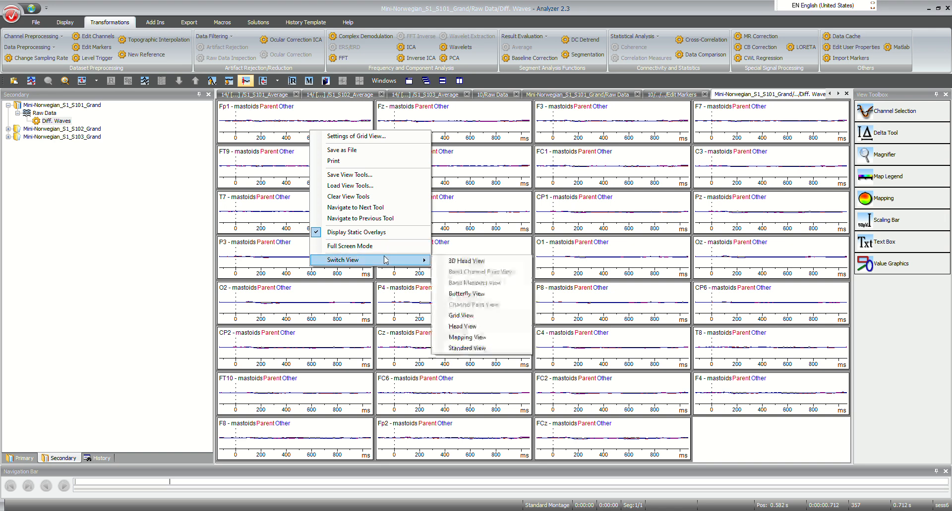
pyautogui.click(498, 337)
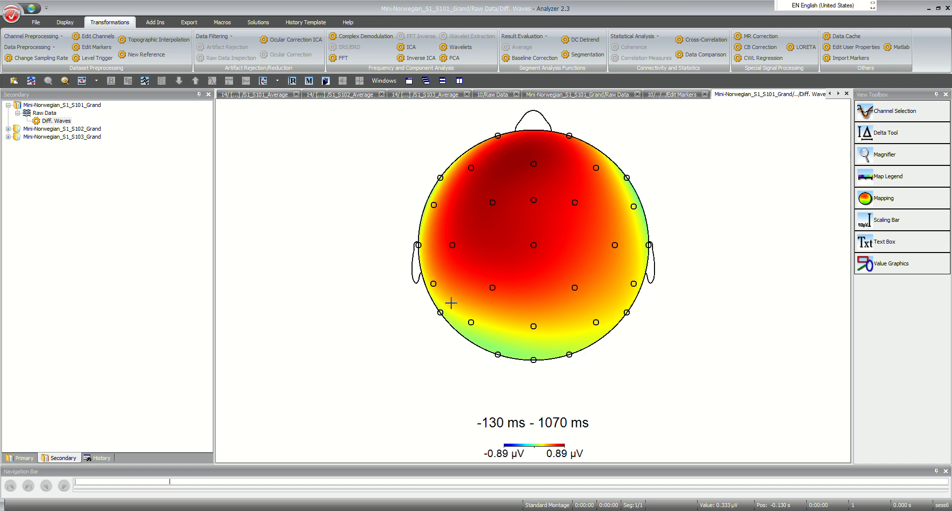
# Step: Set the displayed interval to 0.3 s and shift the difference map to the 200 ms to 500 ms window
pyautogui.click(96, 81)
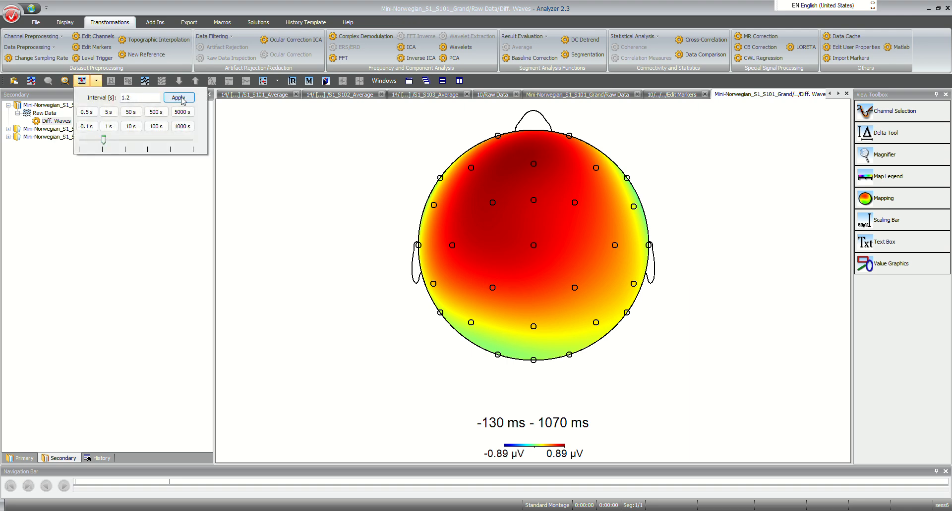
pyautogui.click(148, 98)
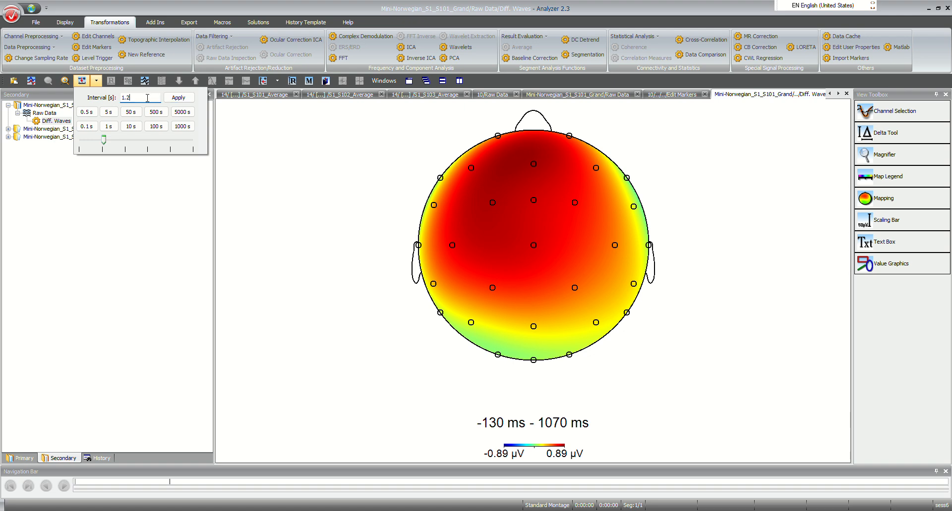
pyautogui.doubleClick(147, 99)
pyautogui.write('30')
pyautogui.press('BackSpace')
pyautogui.press('BackSpace')
pyautogui.press('BackSpace')
pyautogui.write('0.3')
pyautogui.press('Return')
pyautogui.click(96, 81)
pyautogui.click(179, 97)
pyautogui.click(241, 199)
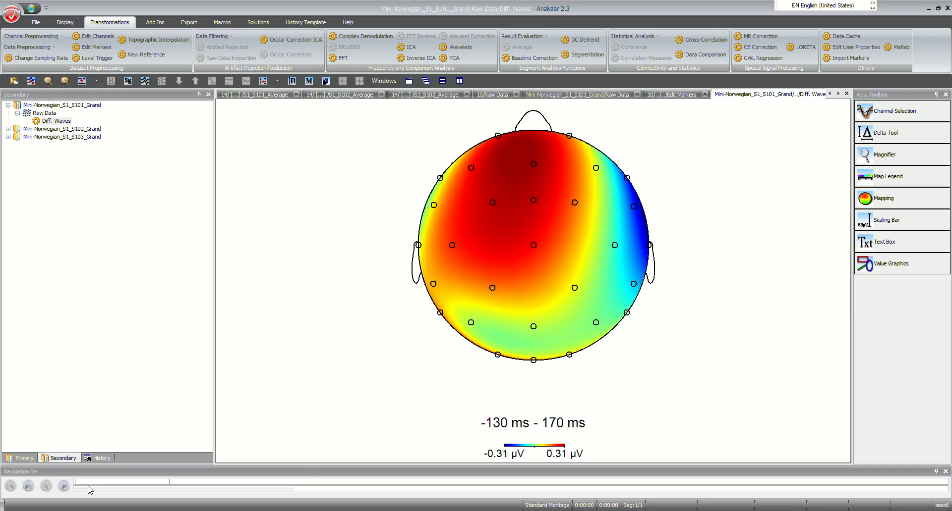
pyautogui.moveTo(94, 493); pyautogui.dragTo(327, 492)
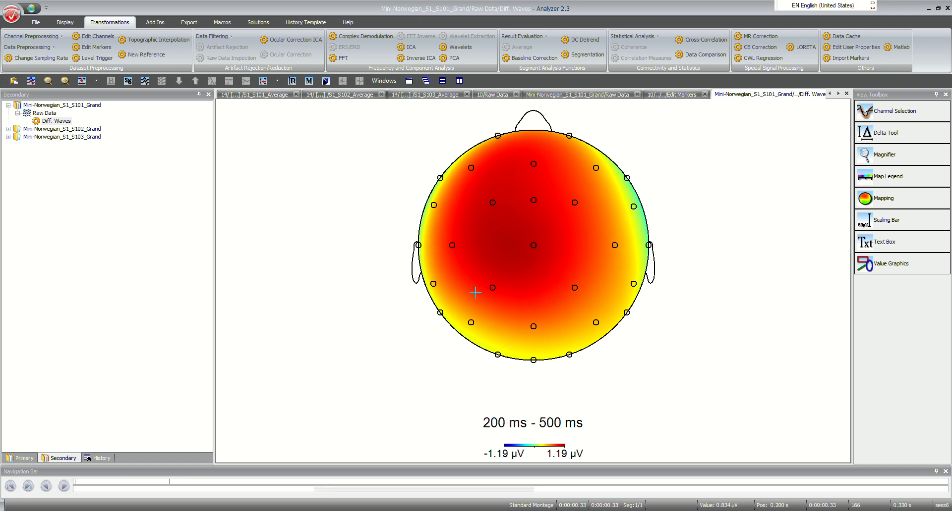
# Step: Start saving the map as a PNG file, reusing the existing name Mini-Norwegian S1_S101 minus S1_S103 from 400 to 900 ms.png
pyautogui.rightClick(529, 223)
pyautogui.click(549, 243)
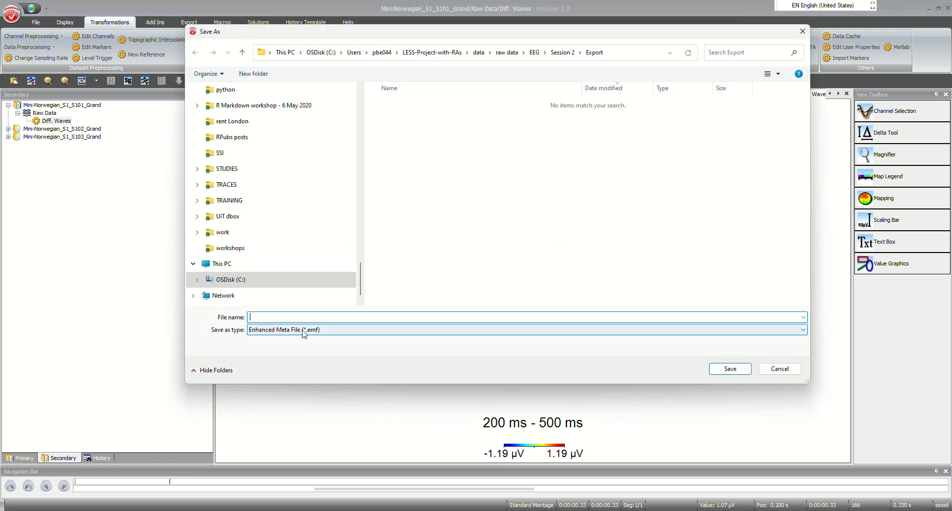
pyautogui.click(304, 330)
pyautogui.click(314, 341)
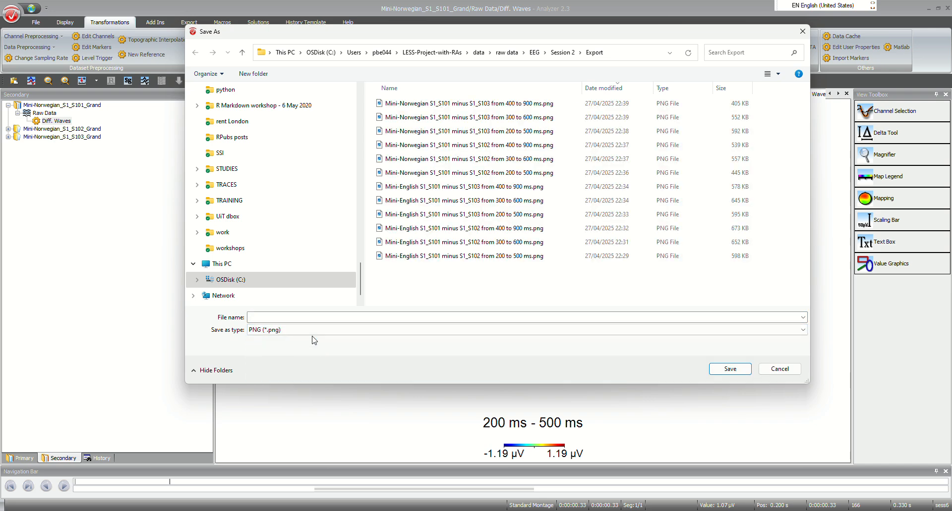
pyautogui.moveTo(363, 193); pyautogui.dragTo(134, 215)
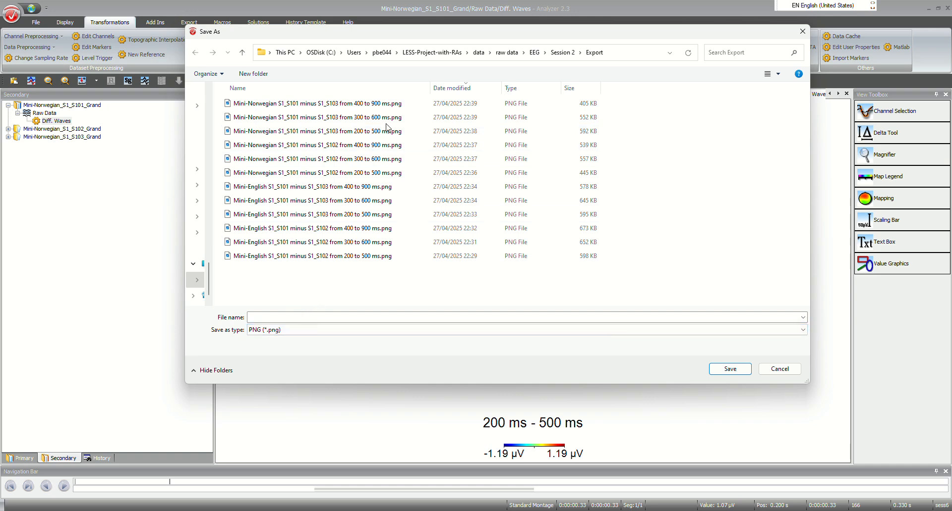
pyautogui.click(406, 105)
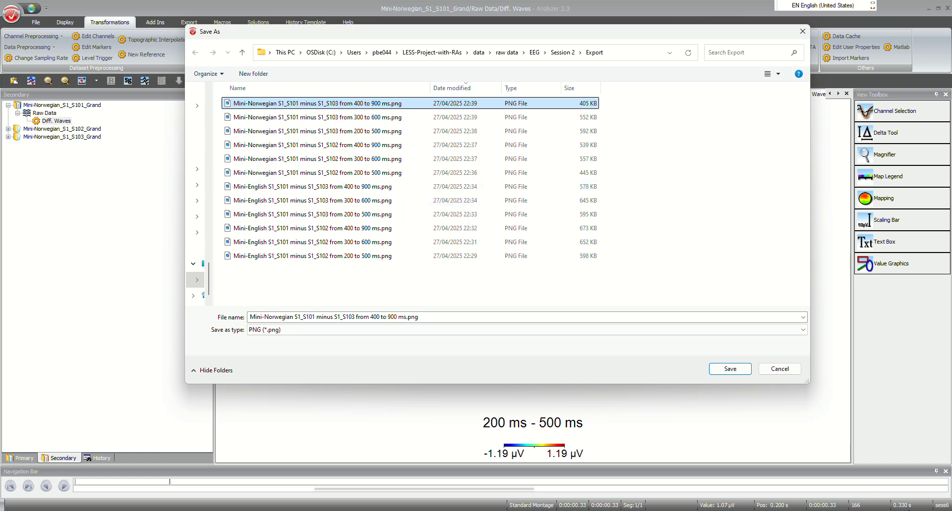
# Step: Set the save location to the Export folder of Session 6 under EEG
pyautogui.moveTo(926, 508)
pyautogui.click(545, 53)
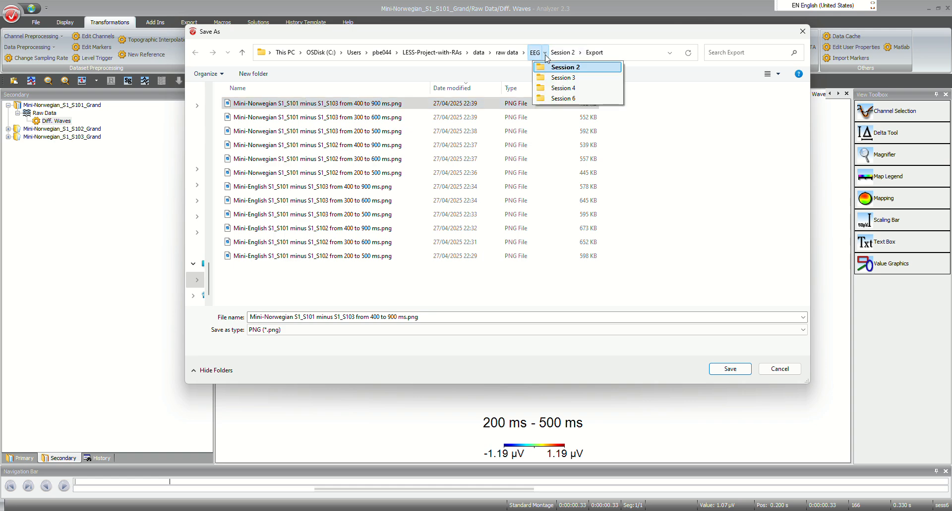
pyautogui.click(553, 98)
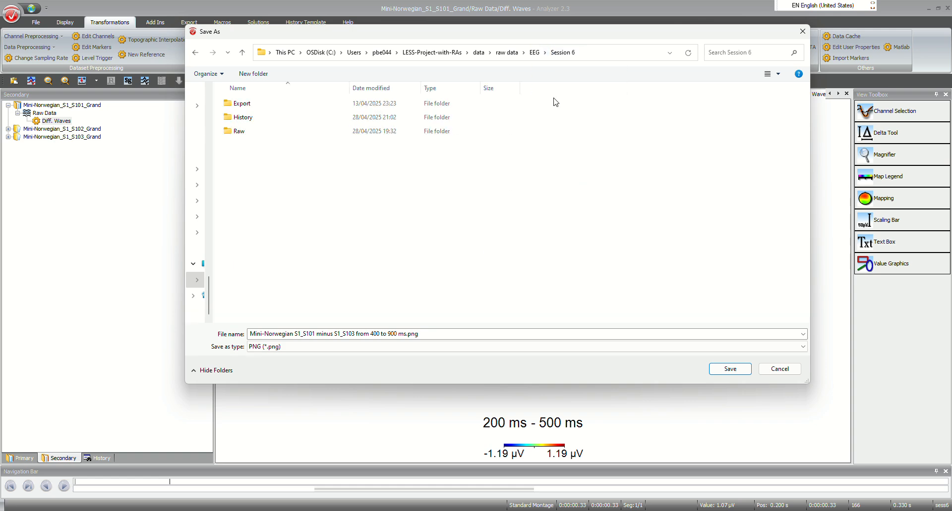
pyautogui.doubleClick(290, 105)
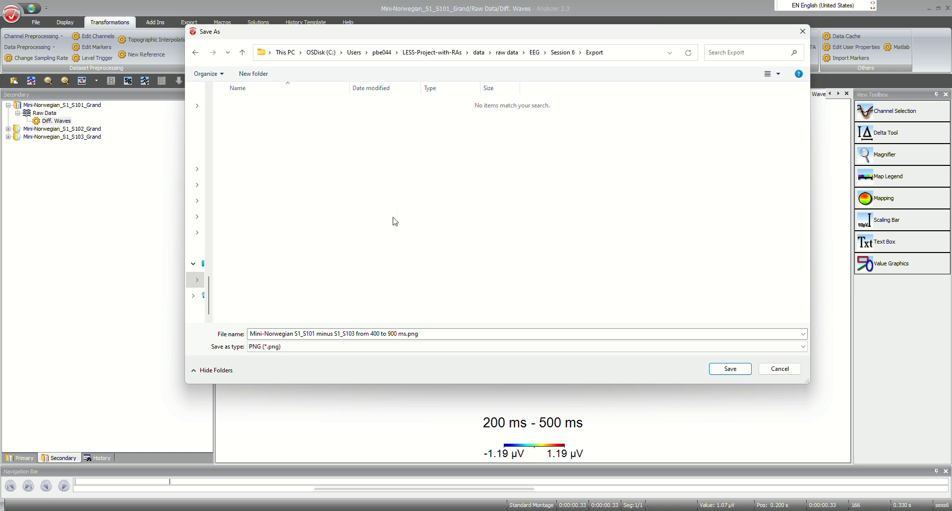
# Step: Adapt the file name to the S1_S101 minus S1_S102 difference and the 200 to 500 ms window, and save the PNG
pyautogui.click(342, 334)
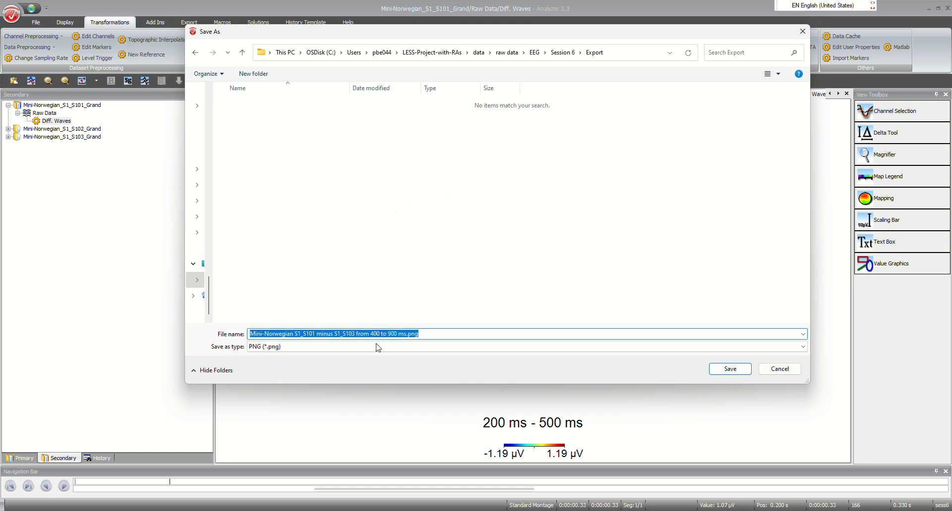
pyautogui.press('Right')
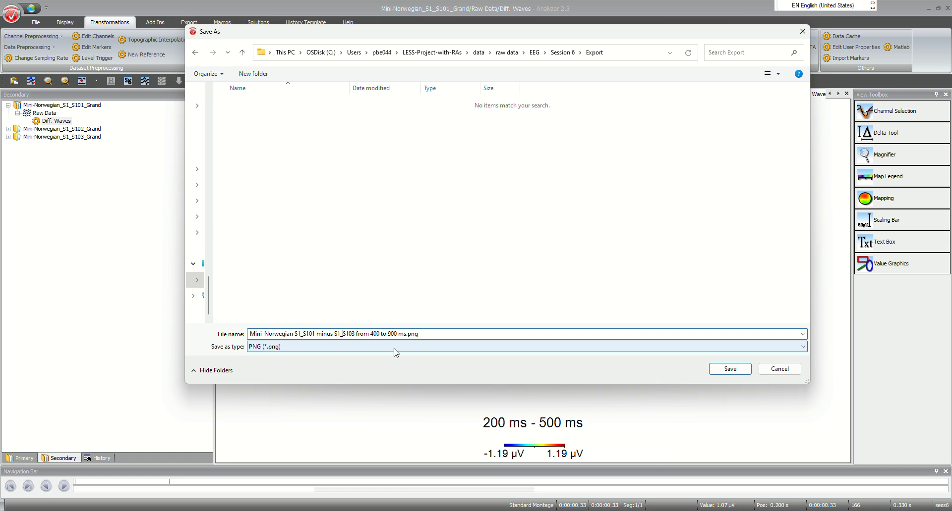
pyautogui.press('BackSpace')
pyautogui.write('2')
pyautogui.press('Left')
pyautogui.press('BackSpace')
pyautogui.write('2')
pyautogui.press('Right')
pyautogui.press('Right')
pyautogui.press('Return')
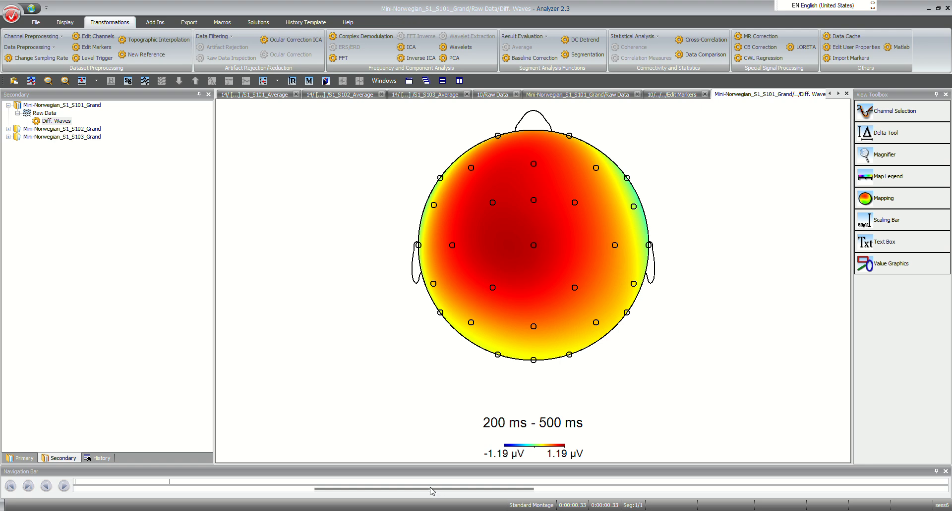
# Step: Switch the Diff. Waves display from Mapping View to Grid View
pyautogui.rightClick(488, 247)
pyautogui.moveTo(541, 379)
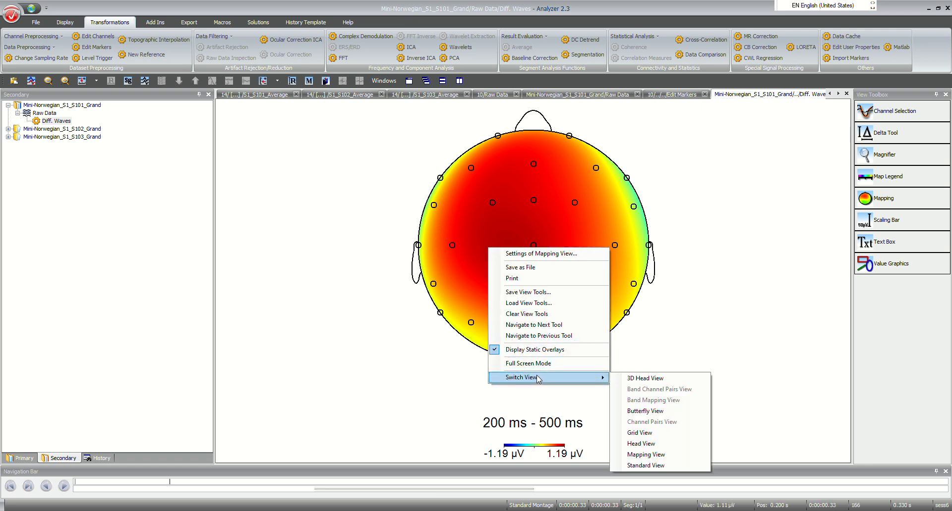
pyautogui.click(642, 433)
# Step: Show the difference in 3D Head View and rotate the heads to examine the back of the scalp
pyautogui.rightClick(485, 143)
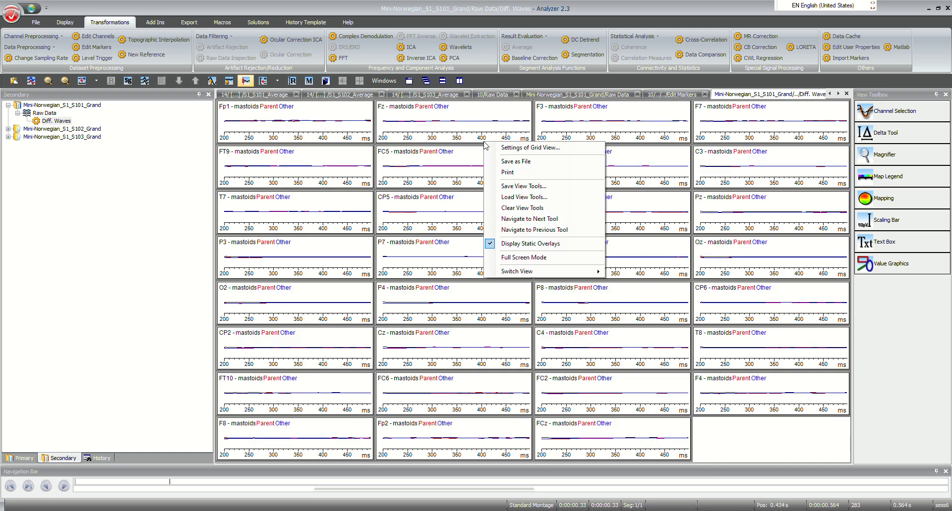
pyautogui.moveTo(533, 279)
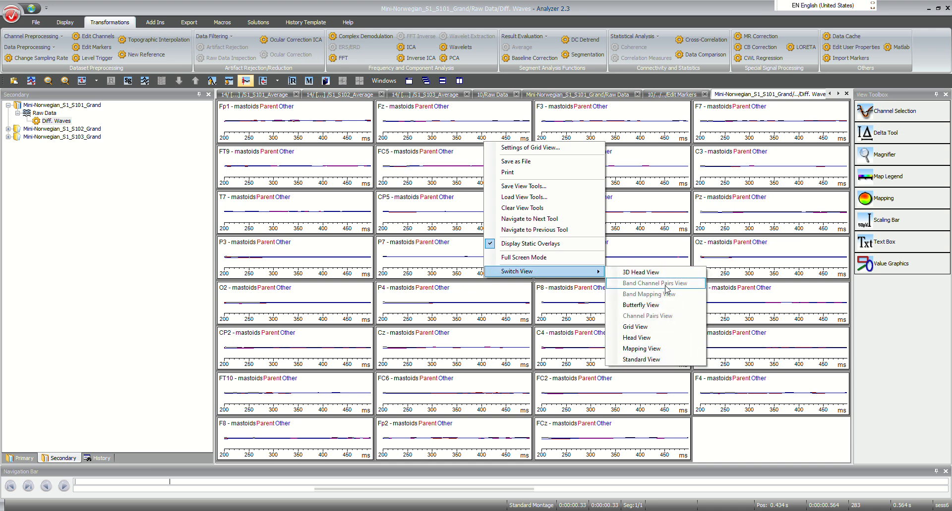
pyautogui.click(652, 275)
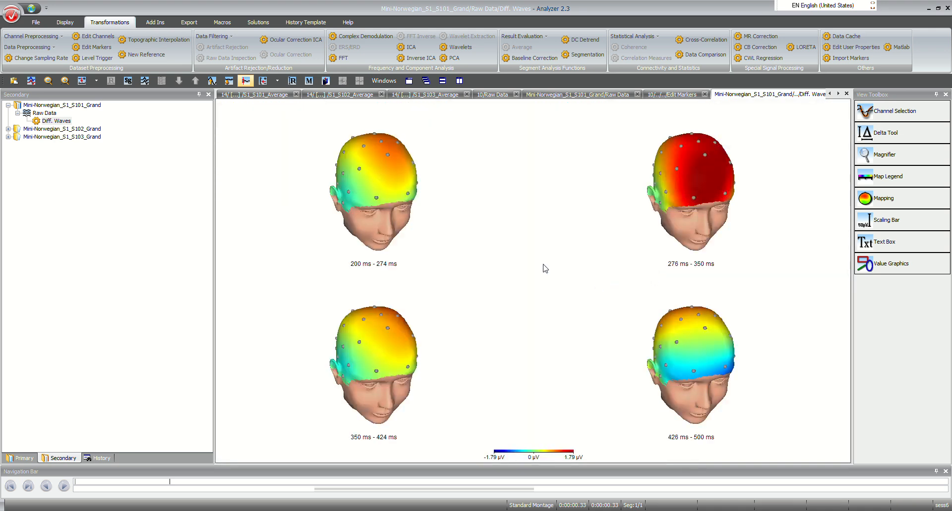
pyautogui.moveTo(400, 210); pyautogui.dragTo(346, 204)
pyautogui.moveTo(695, 196); pyautogui.dragTo(407, 303)
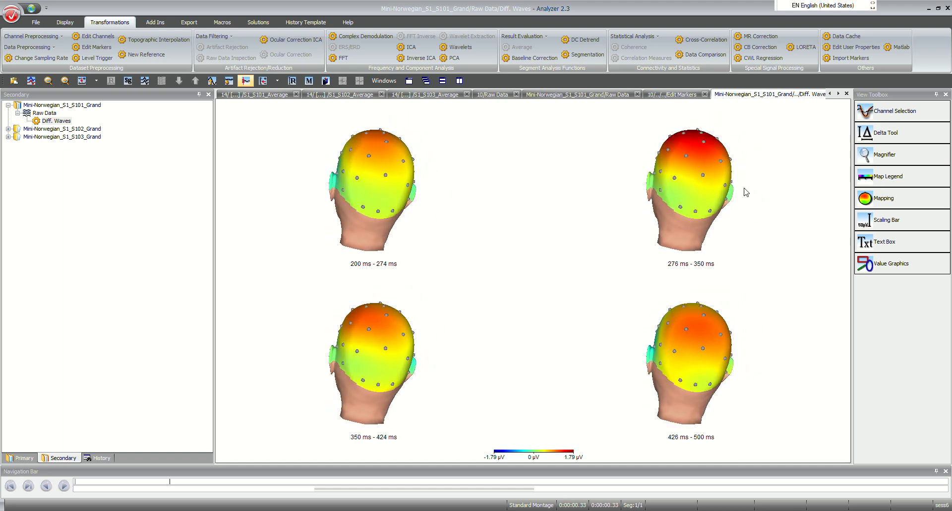
pyautogui.moveTo(644, 202); pyautogui.dragTo(558, 248)
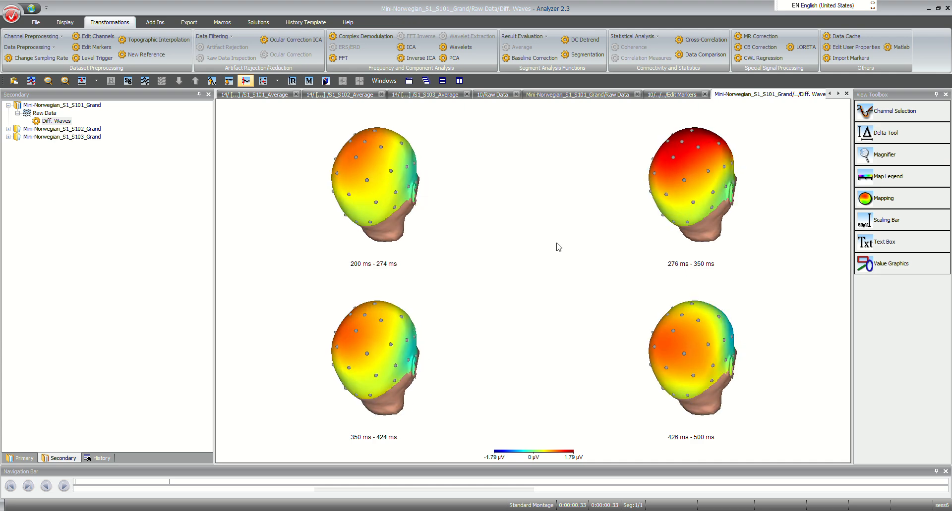
# Step: Return the Diff. Waves display from 3D Head View to Mapping View
pyautogui.rightClick(556, 244)
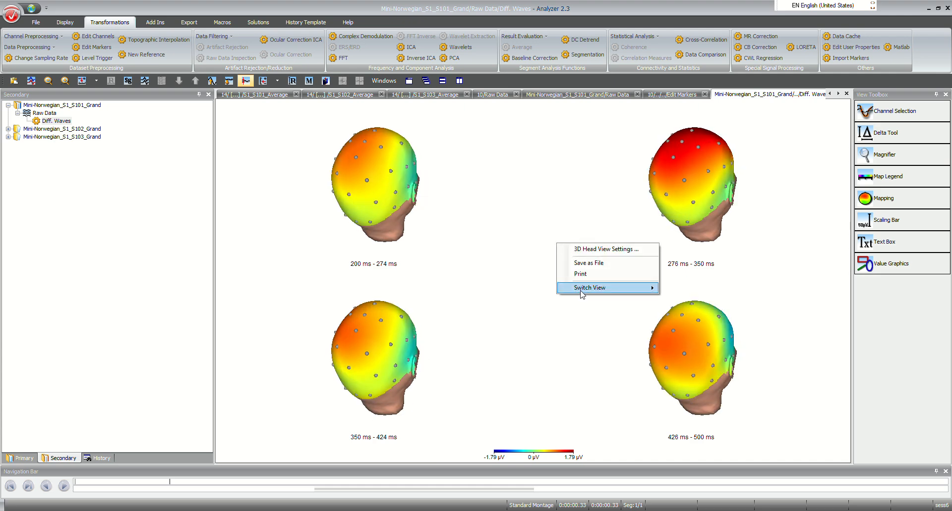
pyautogui.moveTo(581, 292)
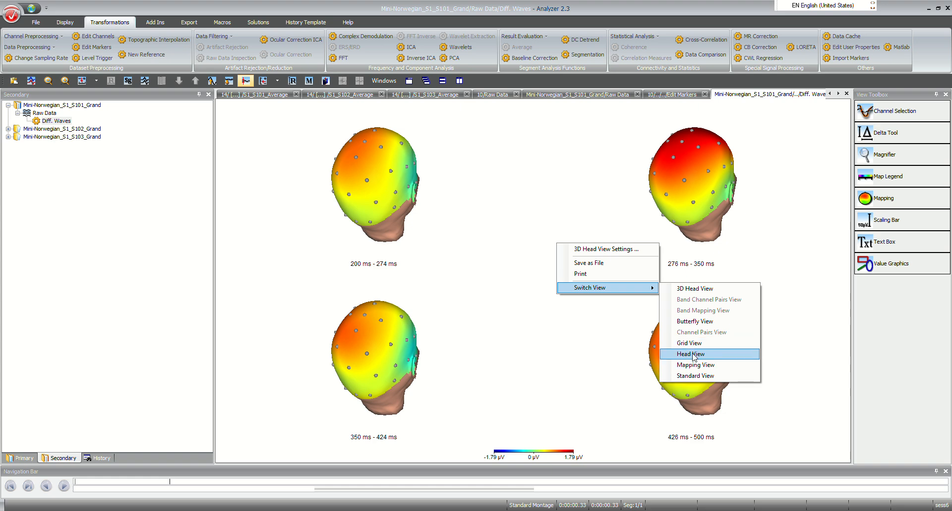
pyautogui.click(681, 367)
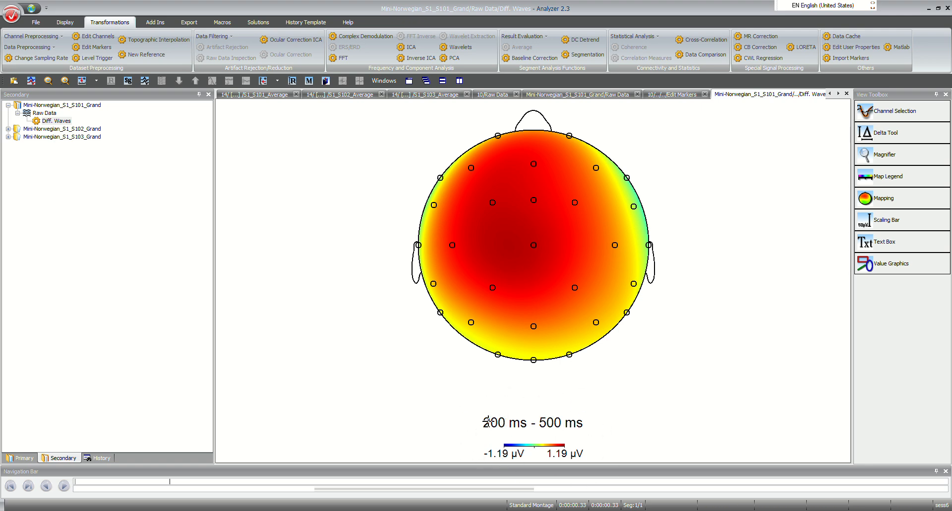
# Step: Open the default view settings and show the Large Labels font style of Mapping View
pyautogui.click(37, 22)
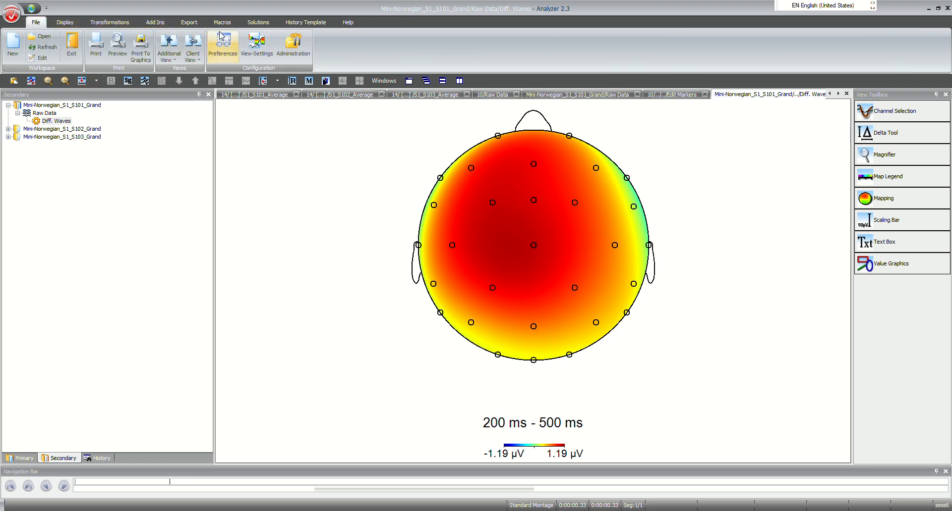
pyautogui.click(267, 43)
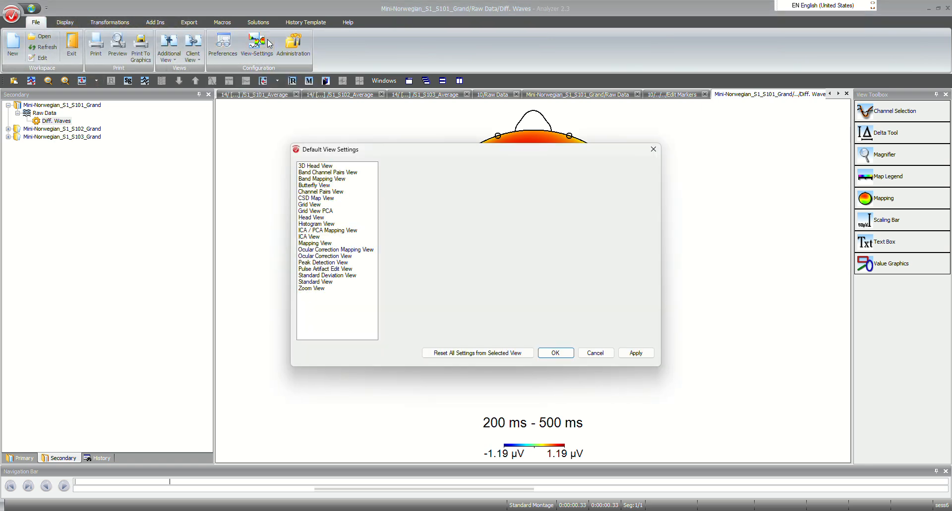
pyautogui.click(328, 242)
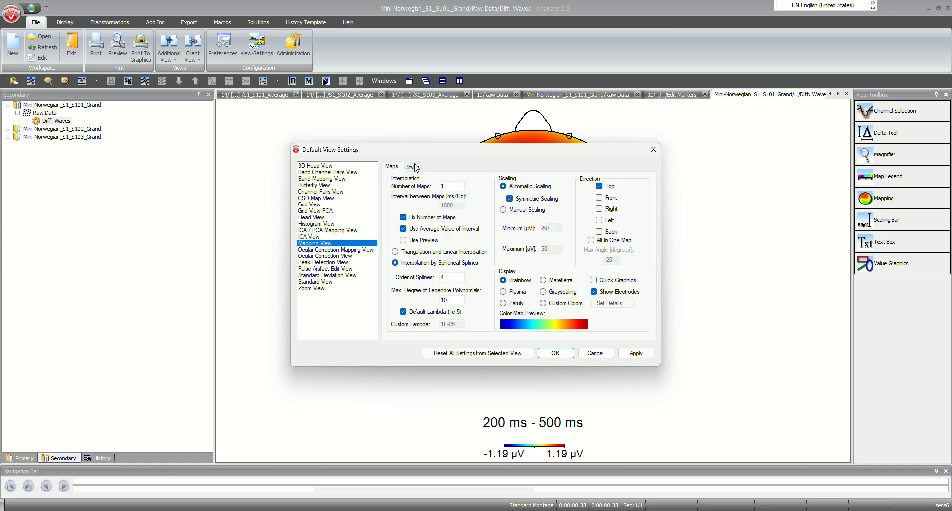
pyautogui.click(414, 167)
pyautogui.click(434, 207)
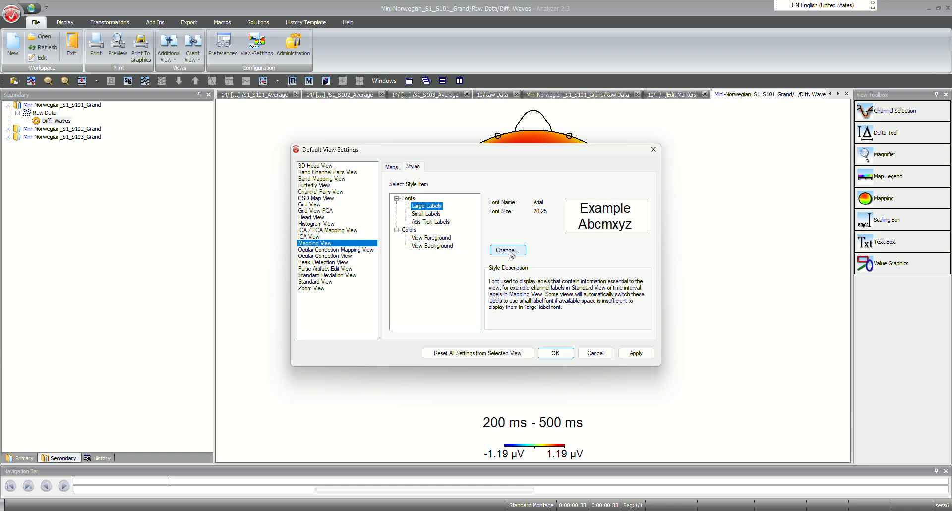
# Step: Move the Default View Settings dialog aside to compare its font styles with the labels below the map
pyautogui.moveTo(516, 153); pyautogui.dragTo(883, 195)
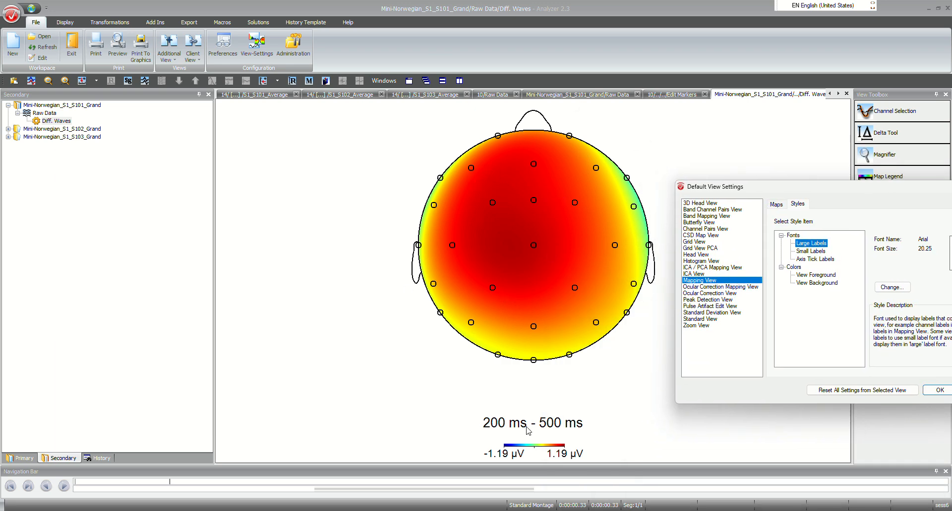
pyautogui.moveTo(839, 189); pyautogui.dragTo(485, 149)
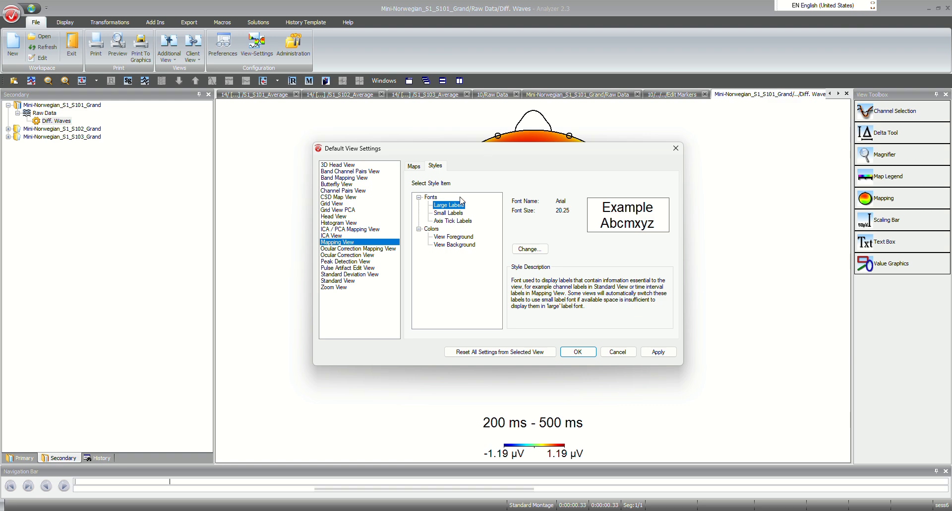
pyautogui.moveTo(510, 149); pyautogui.dragTo(837, 7)
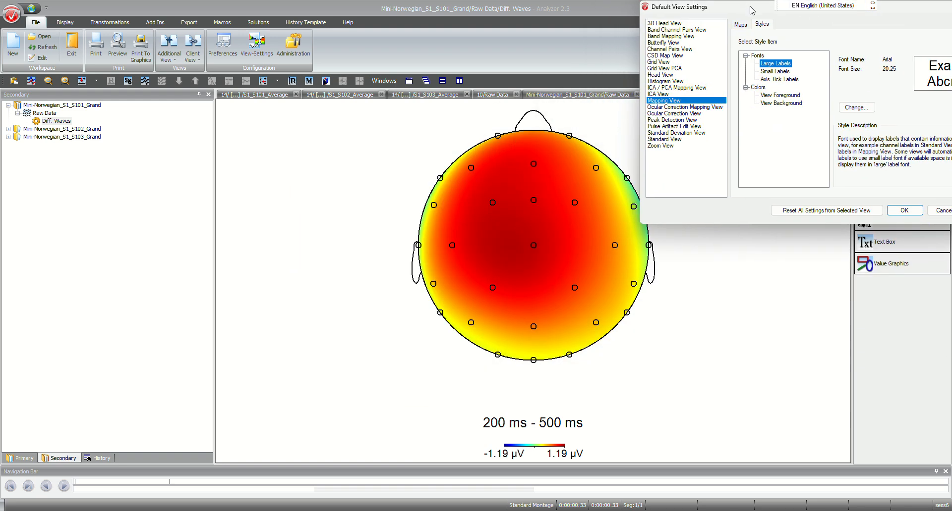
pyautogui.moveTo(752, 10); pyautogui.dragTo(667, 122)
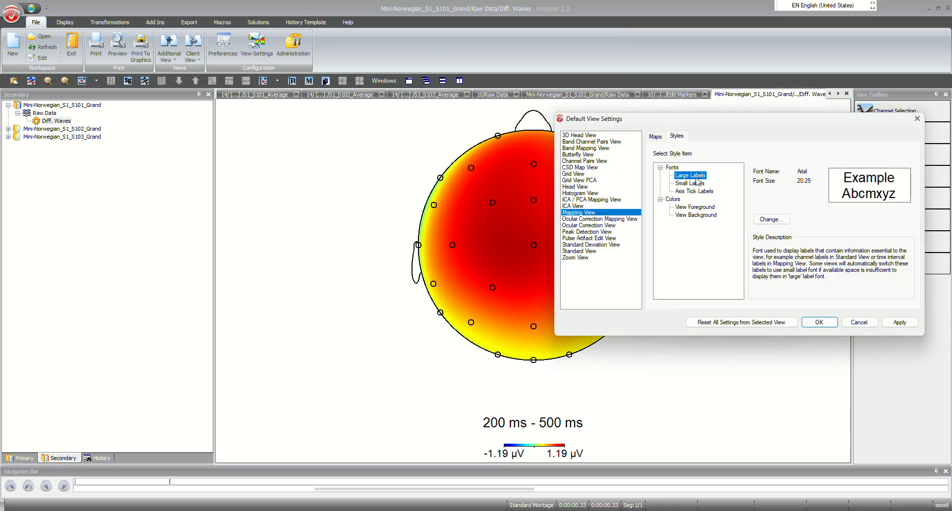